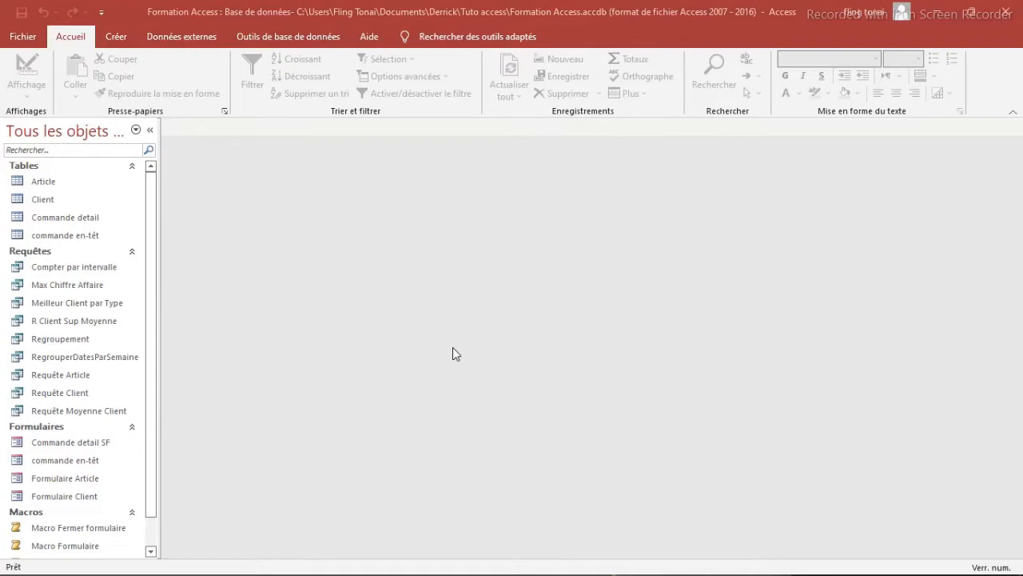
- Generate a basic report from the Article table
{"action": "left_click", "coordinate": [453, 347]}
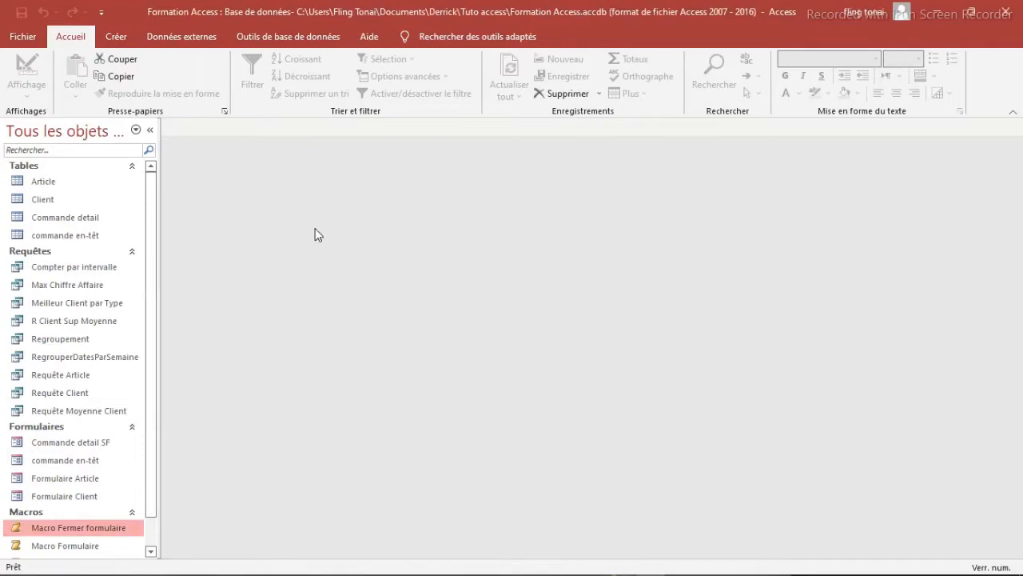
{"action": "left_click", "coordinate": [117, 38]}
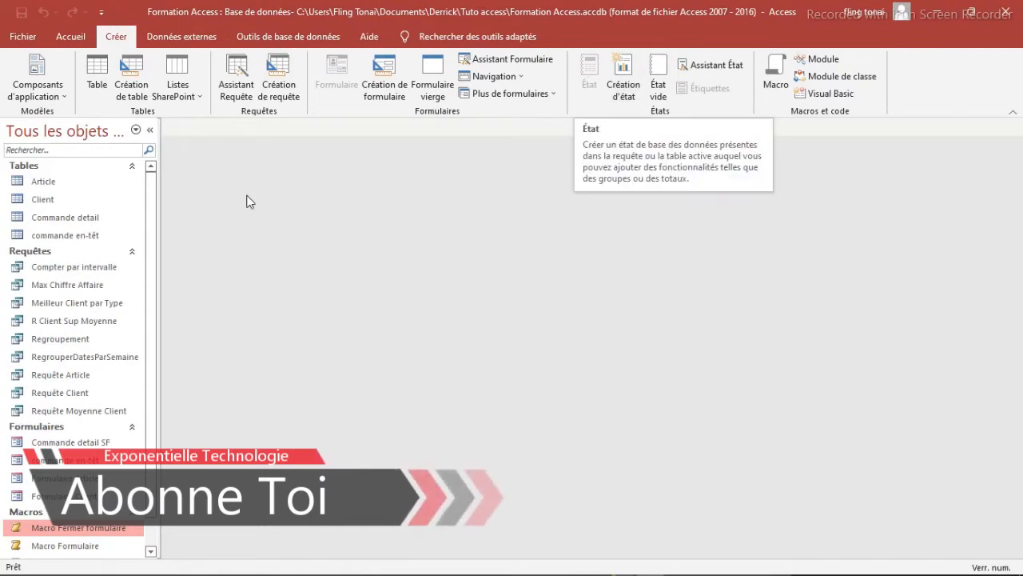
{"action": "left_click", "coordinate": [39, 182]}
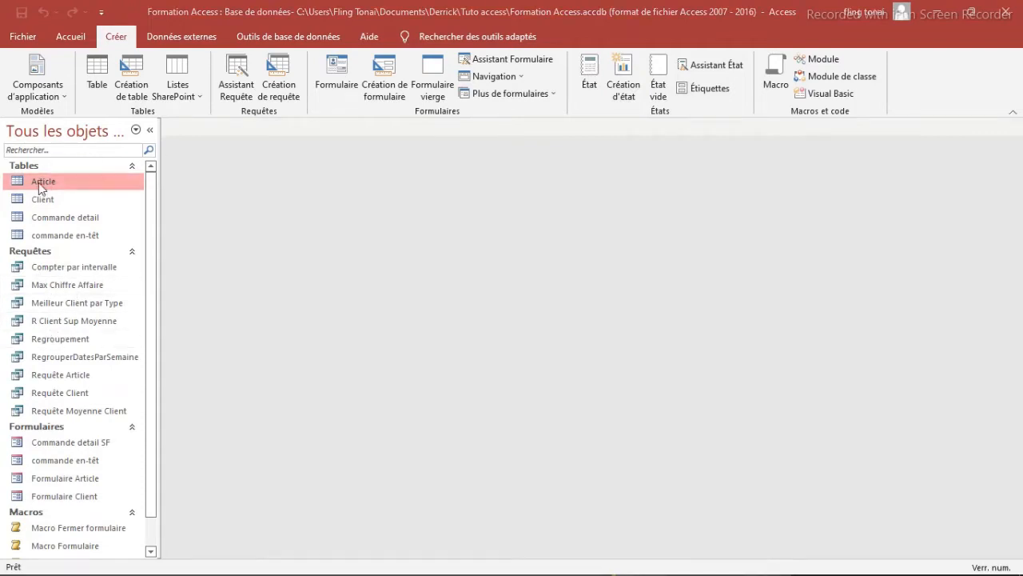
{"action": "left_click", "coordinate": [588, 76]}
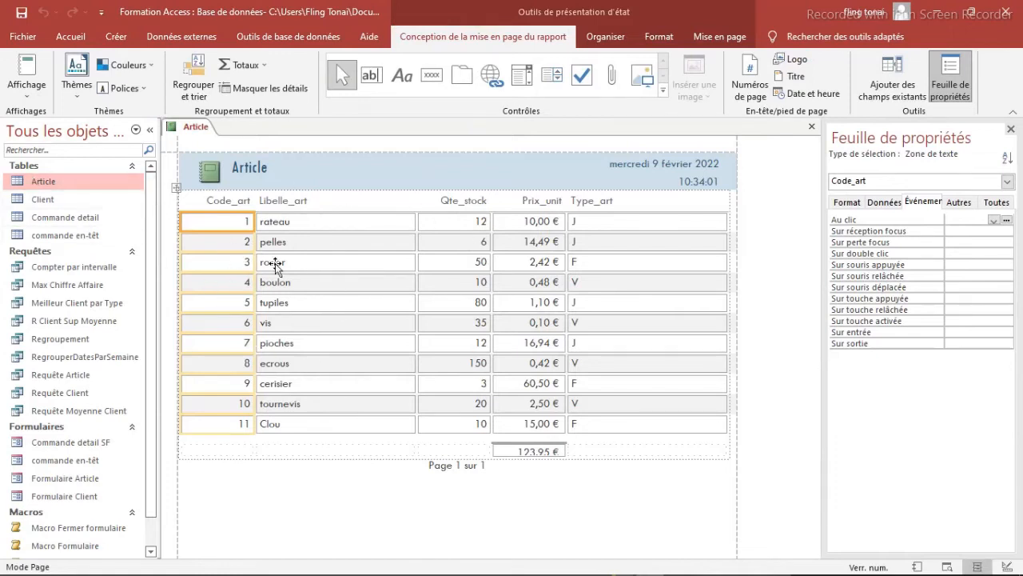
- Display the Article report in Report view (Mode État), then examine its full page in print preview
{"action": "left_click", "coordinate": [33, 89]}
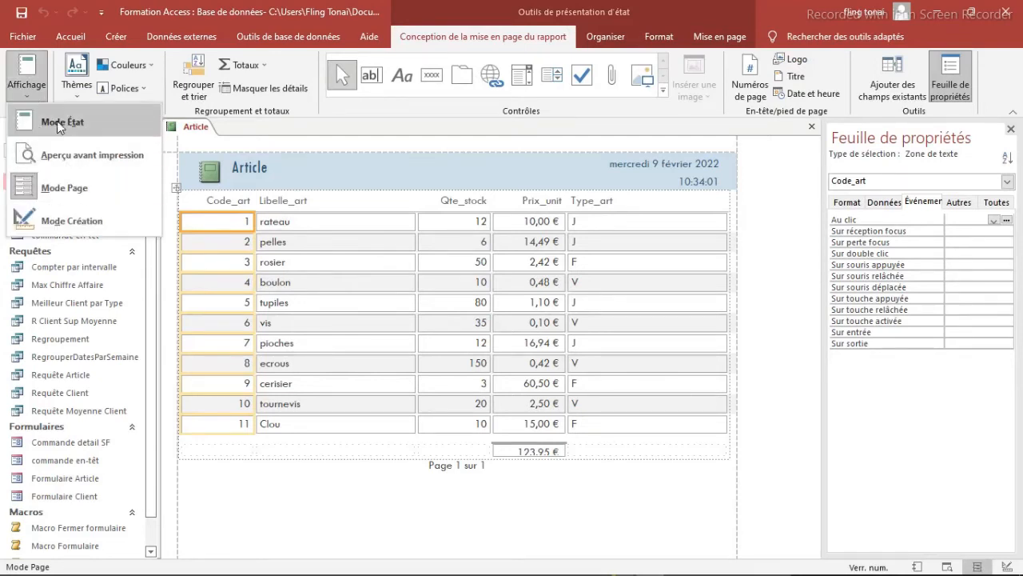
{"action": "left_click", "coordinate": [57, 121]}
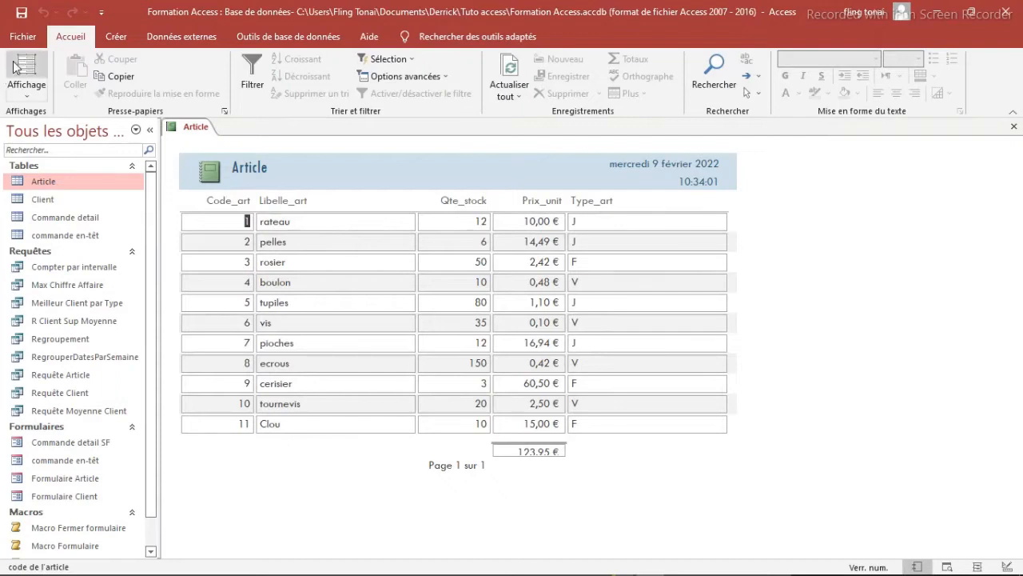
{"action": "left_click", "coordinate": [31, 99]}
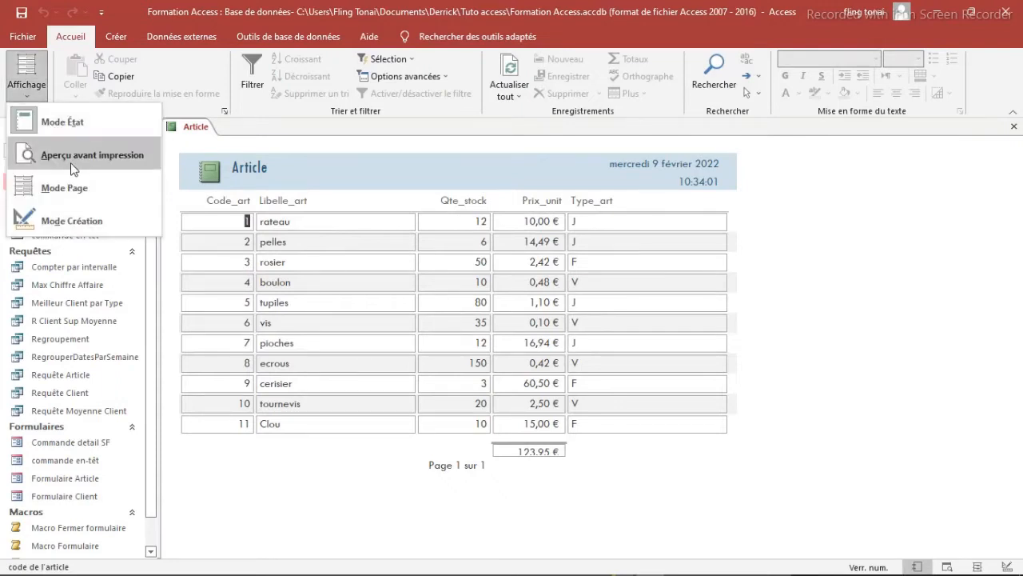
{"action": "left_click", "coordinate": [70, 155]}
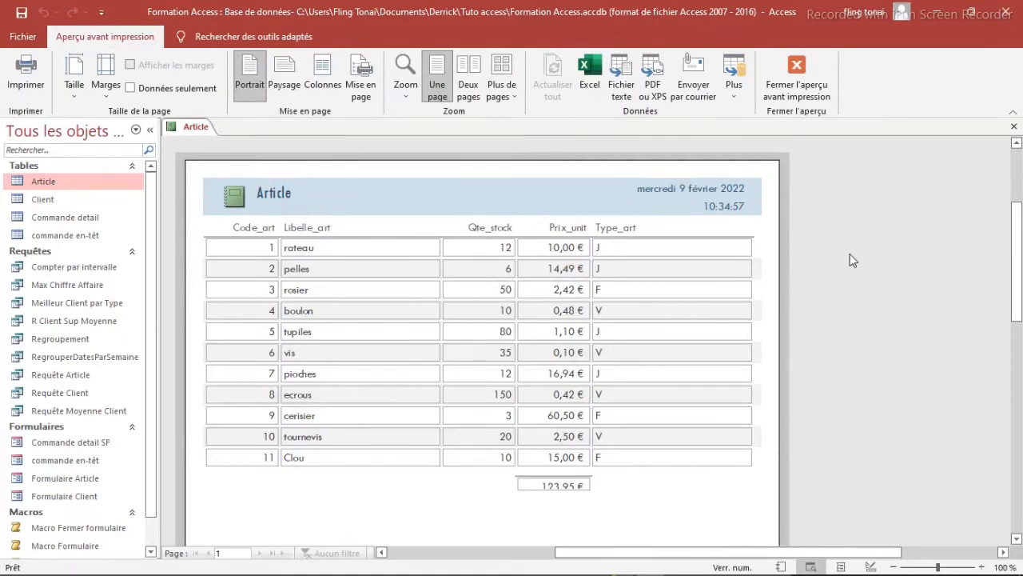
{"action": "mouse_move", "coordinate": [1021, 254]}
{"action": "left_mouse_down"}
{"action": "mouse_move", "coordinate": [1021, 303]}
{"action": "mouse_move", "coordinate": [1020, 246]}
{"action": "left_mouse_up"}
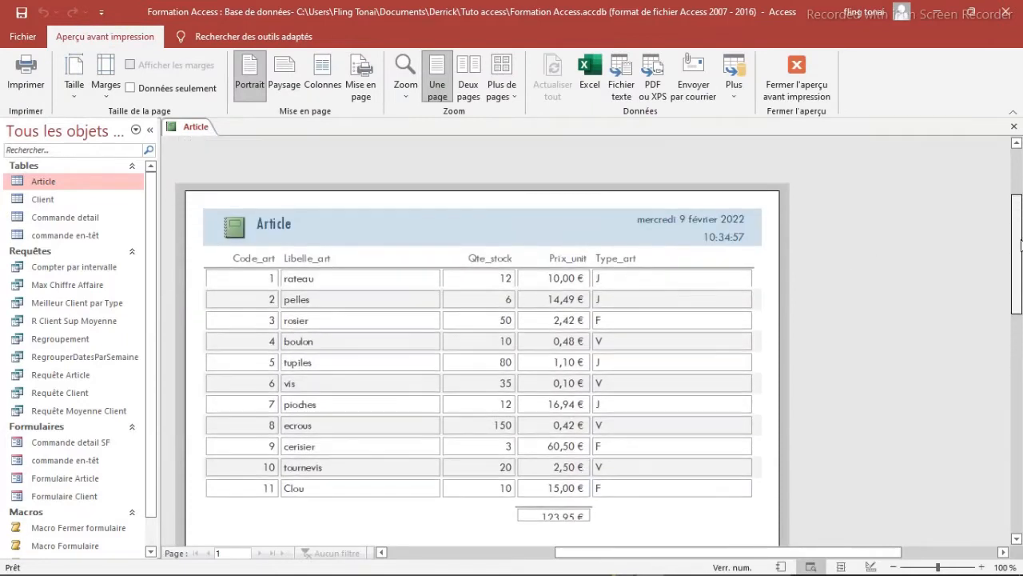
{"action": "left_click", "coordinate": [624, 341]}
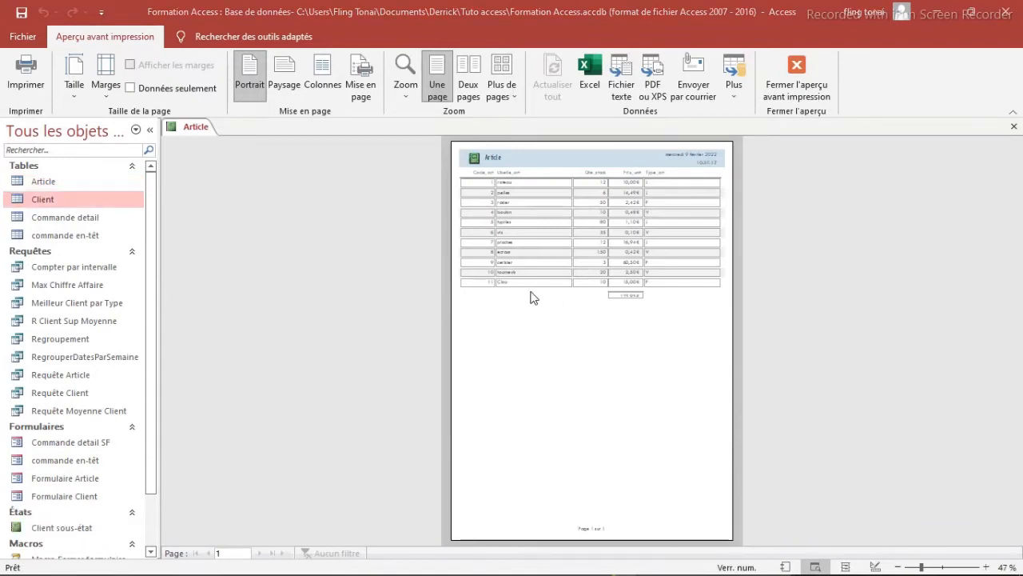
- Return the Article report from print preview to Report view (Mode État)
{"action": "left_click", "coordinate": [194, 132]}
{"action": "right_click", "coordinate": [193, 133]}
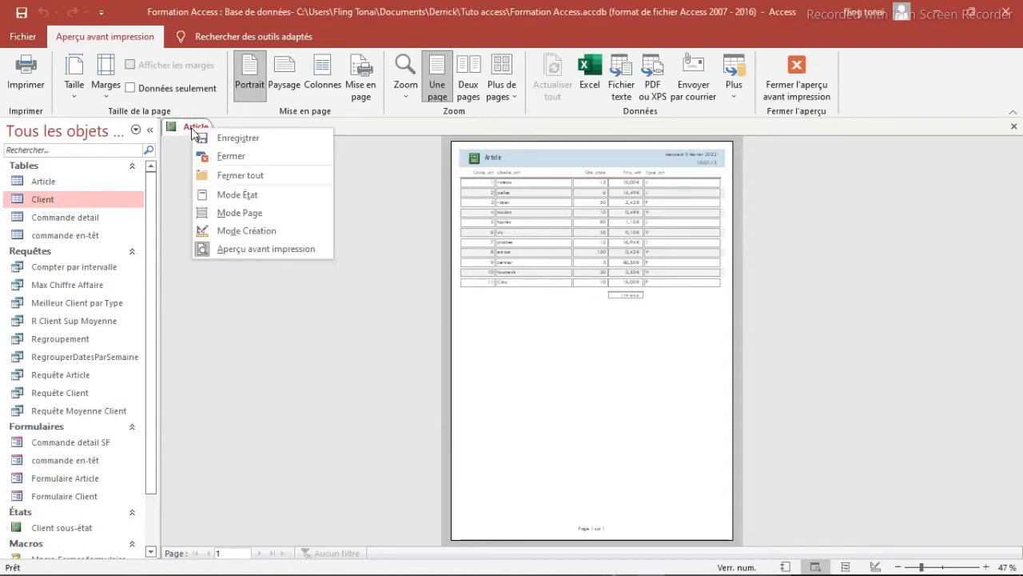
{"action": "left_click", "coordinate": [237, 196]}
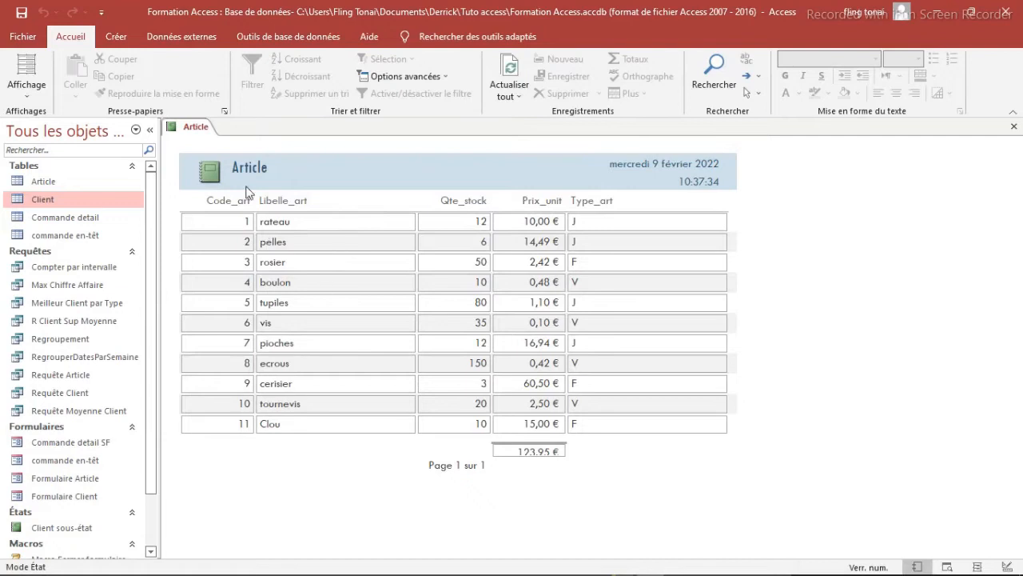
- Start a report with the Report Wizard and include all fields of the Commande detail table
{"action": "left_click", "coordinate": [118, 36]}
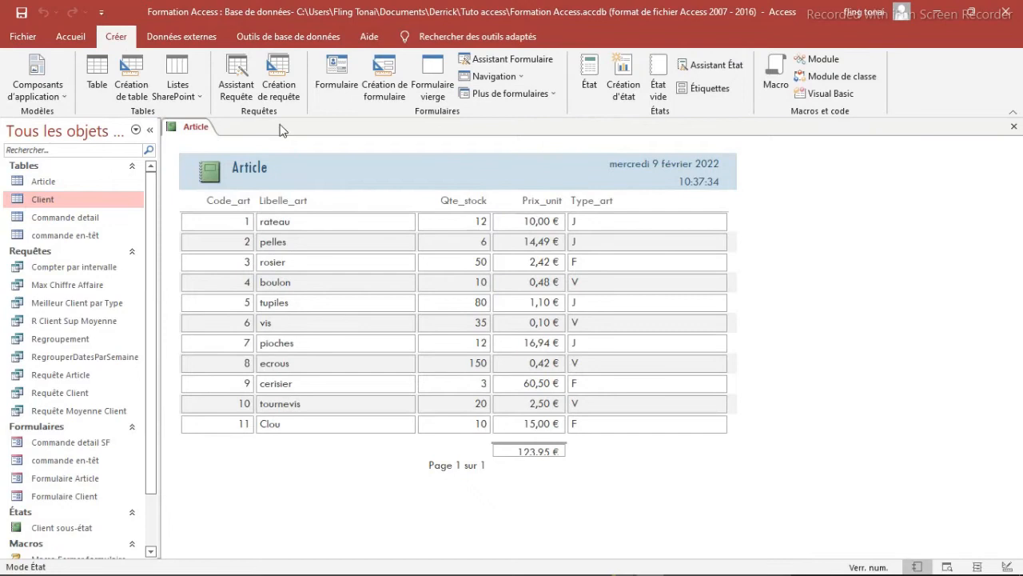
{"action": "left_click", "coordinate": [709, 70]}
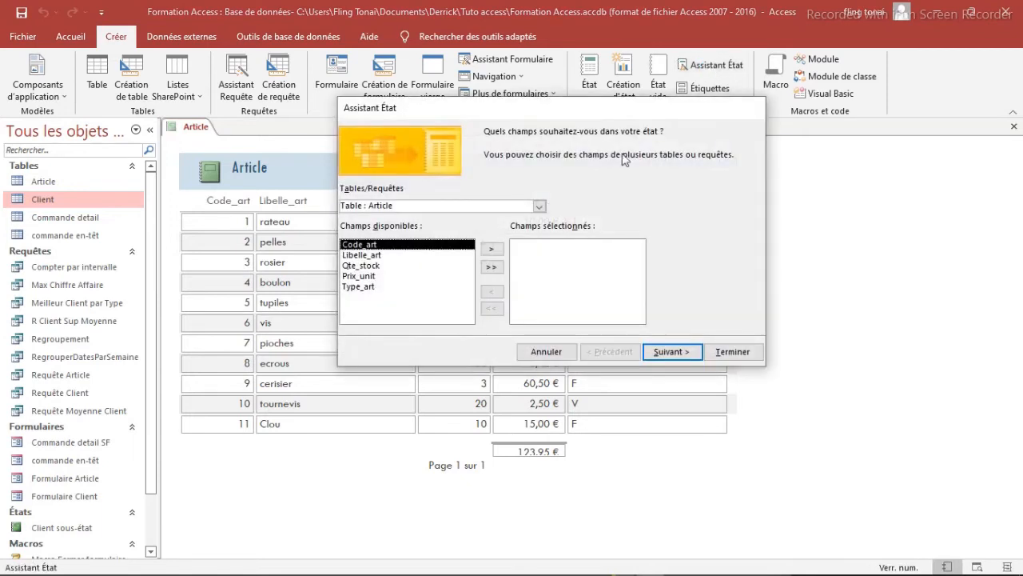
{"action": "left_click", "coordinate": [540, 207]}
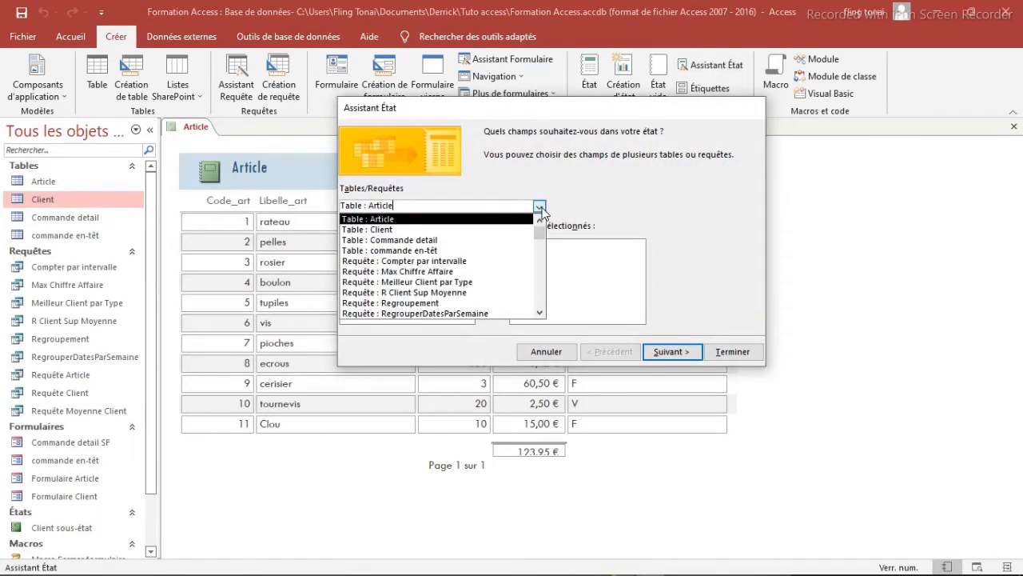
{"action": "scroll", "coordinate": [541, 254], "scroll_direction": "down", "scroll_amount": 1}
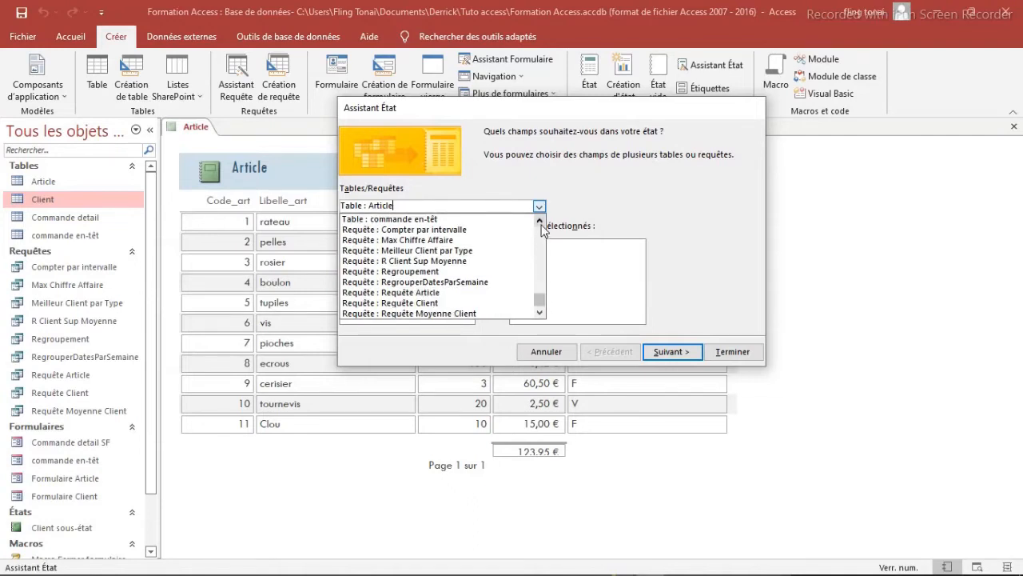
{"action": "left_click", "coordinate": [542, 222]}
{"action": "left_click", "coordinate": [541, 222]}
{"action": "left_click", "coordinate": [438, 230]}
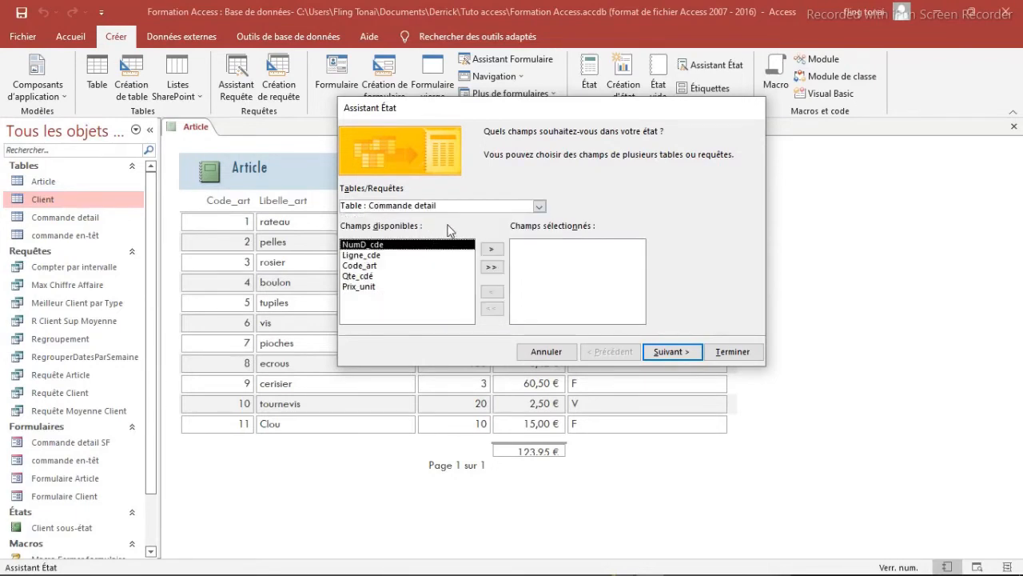
{"action": "left_click", "coordinate": [490, 269]}
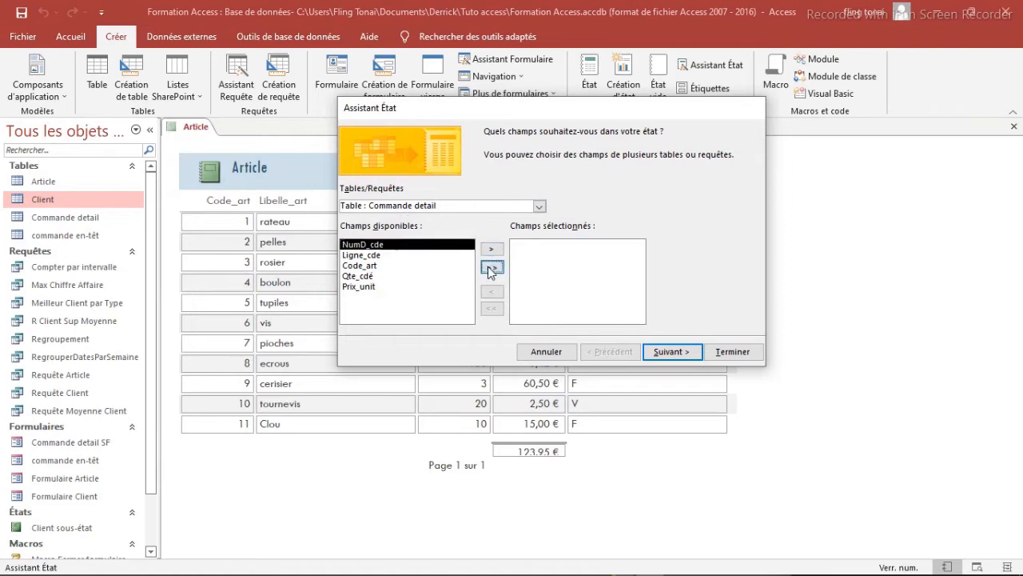
- Group the report by NumD_cde and sort its detail records by Code_art in ascending order
{"action": "left_click", "coordinate": [671, 352]}
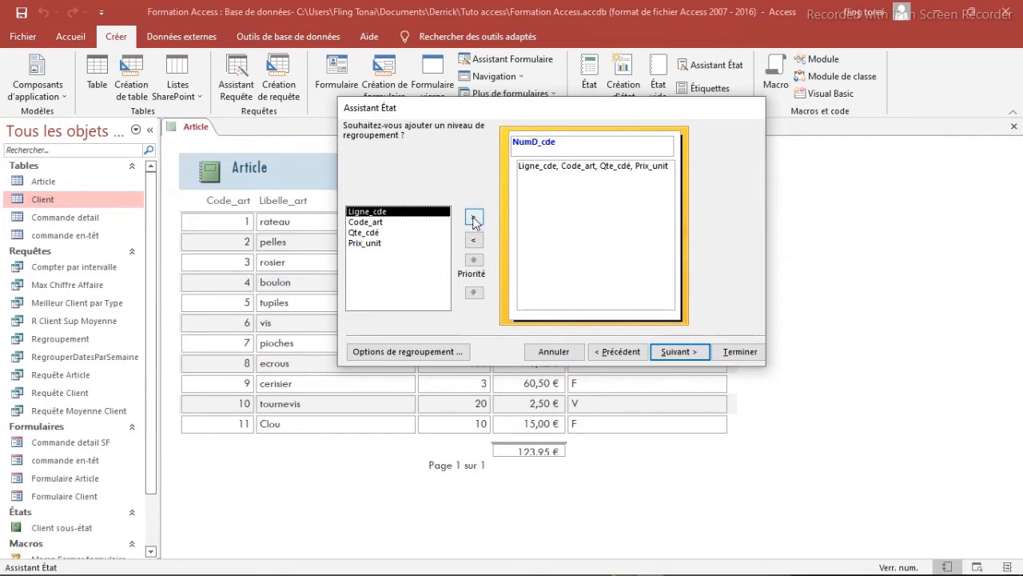
{"action": "left_click", "coordinate": [680, 355]}
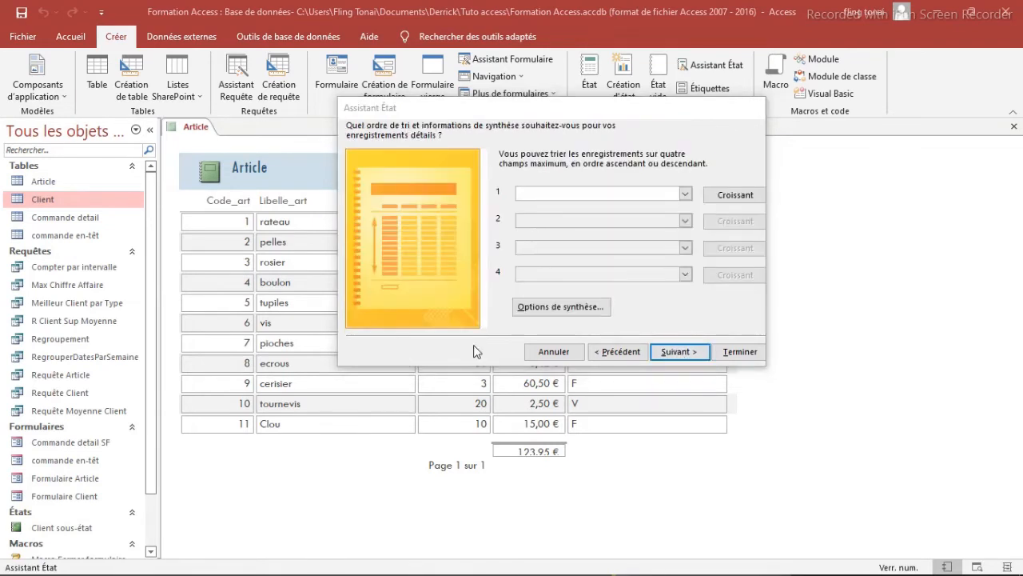
{"action": "left_click", "coordinate": [686, 195]}
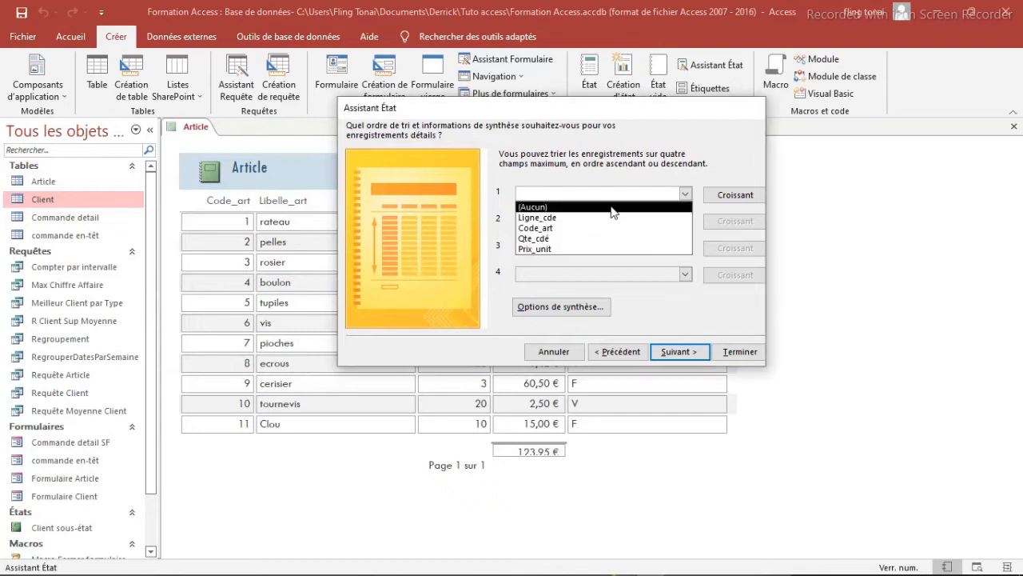
{"action": "left_click", "coordinate": [546, 228]}
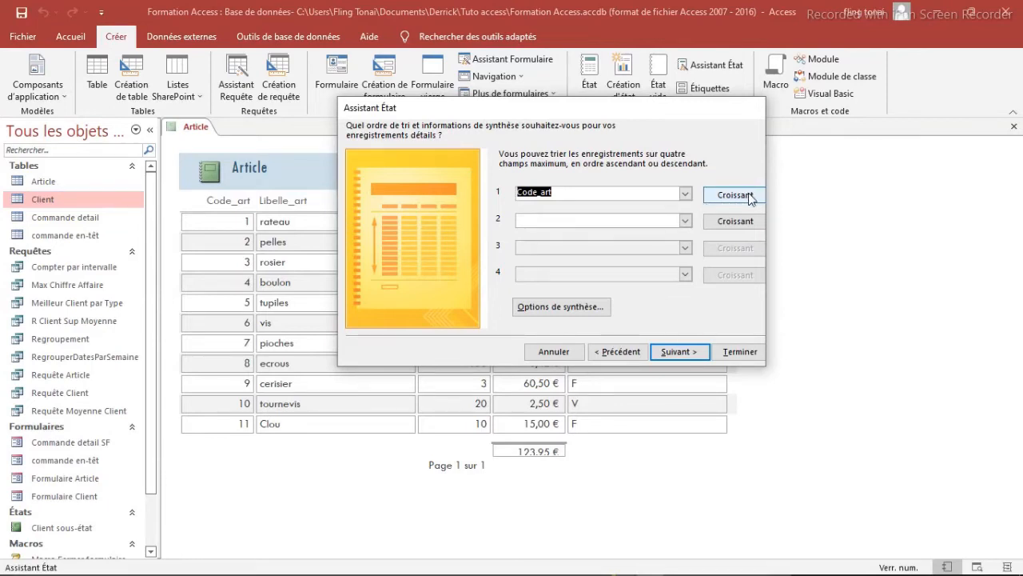
{"action": "left_click", "coordinate": [678, 353]}
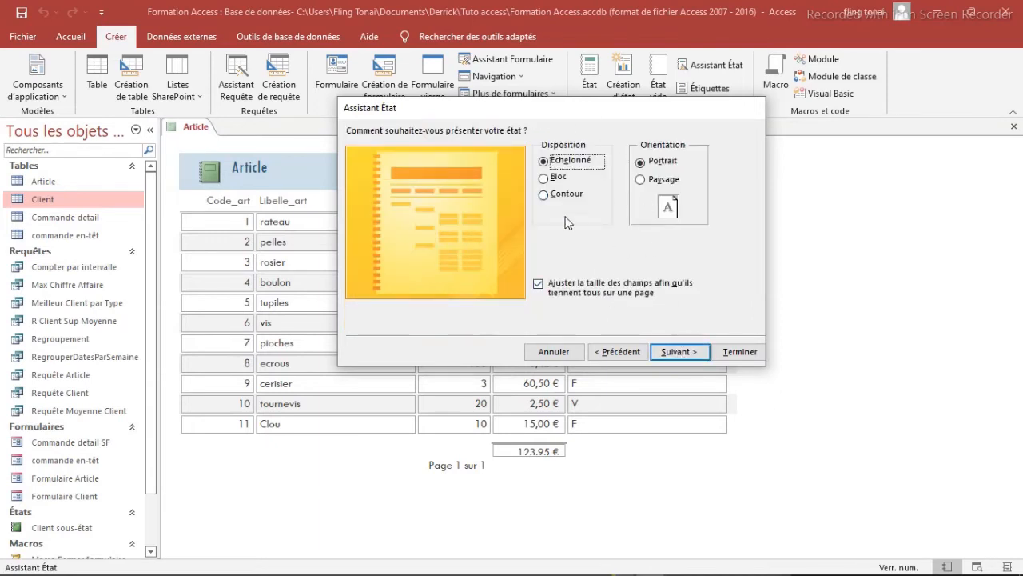
- Keep the Échelonné layout in Portrait, title the report "Etat Commande detail" and finish the wizard with its preview
{"action": "left_click", "coordinate": [676, 351]}
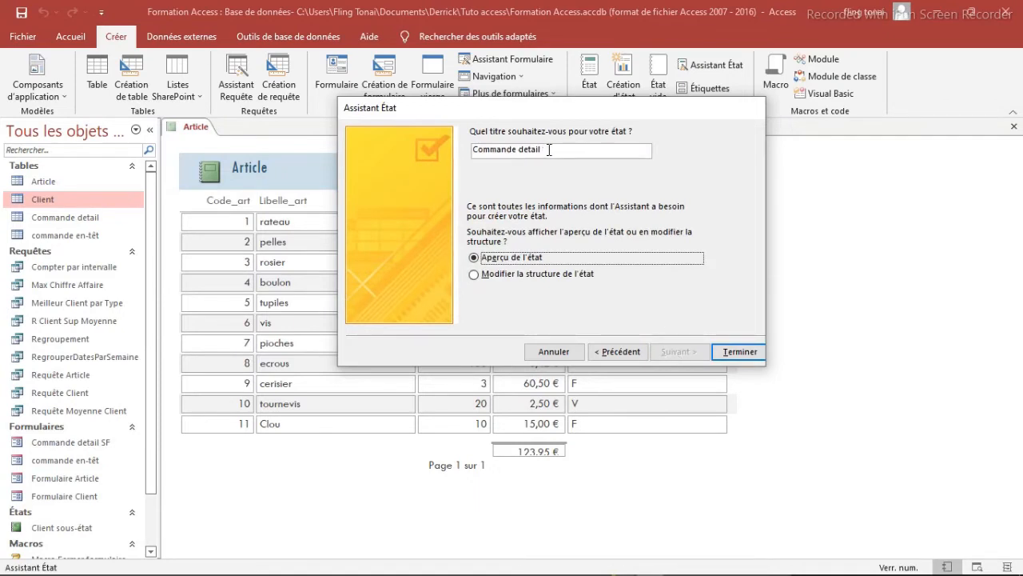
{"action": "left_click", "coordinate": [475, 151]}
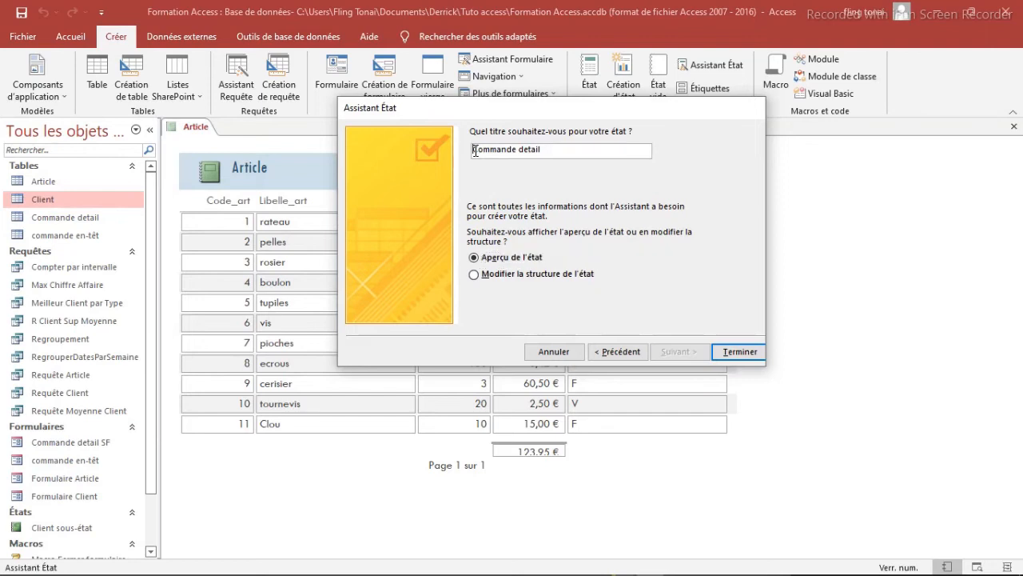
{"action": "type", "text": "État"}
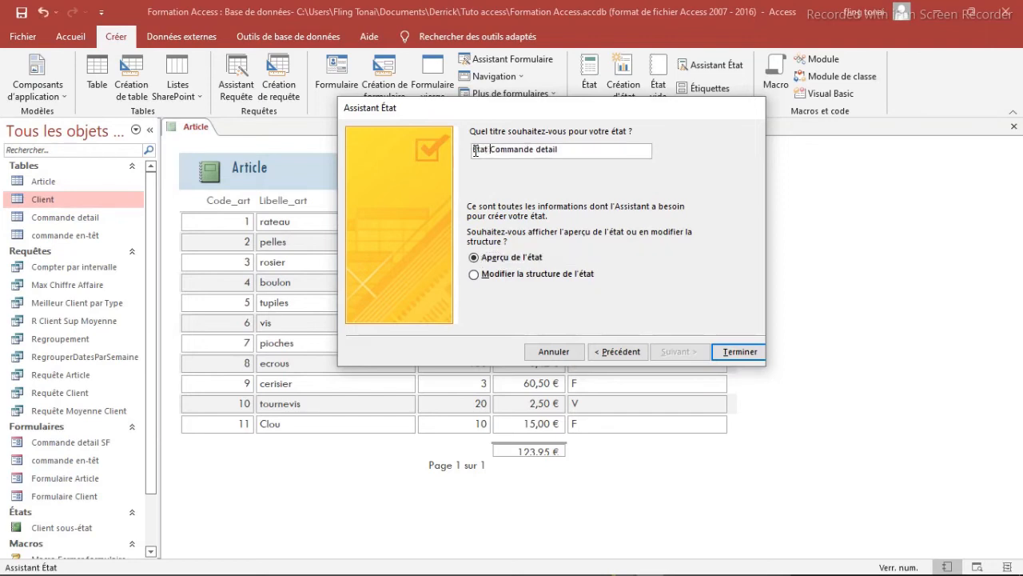
{"action": "left_click", "coordinate": [737, 352]}
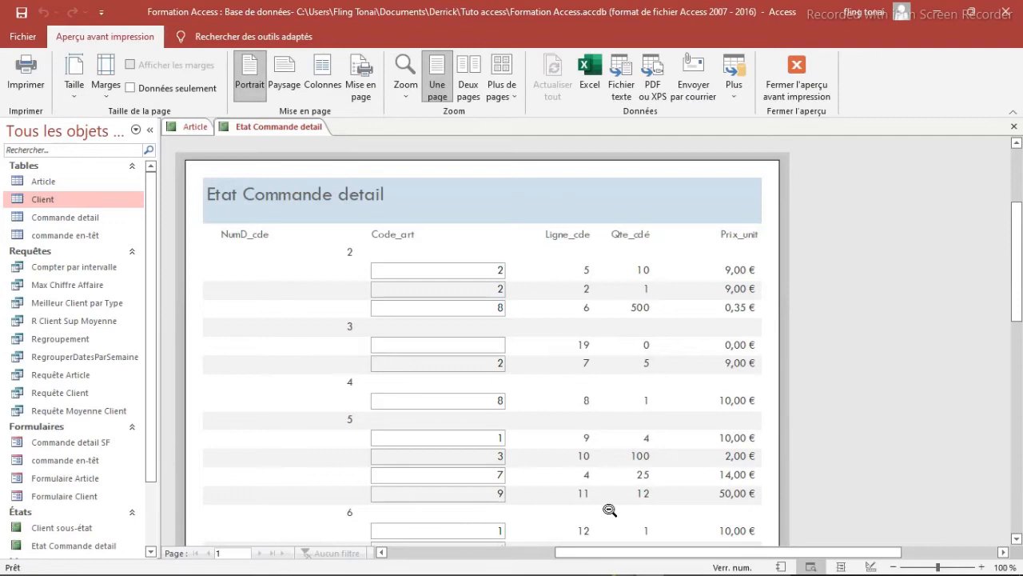
- Examine the Etat Commande detail report as a full page in print preview and throughout in Report view (Mode État)
{"action": "left_click", "coordinate": [585, 458]}
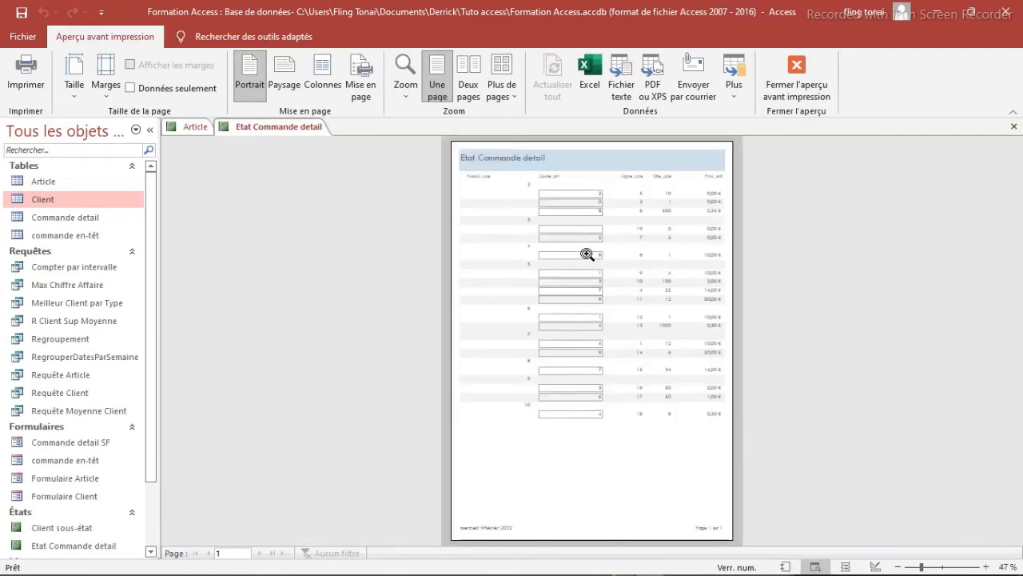
{"action": "right_click", "coordinate": [282, 130]}
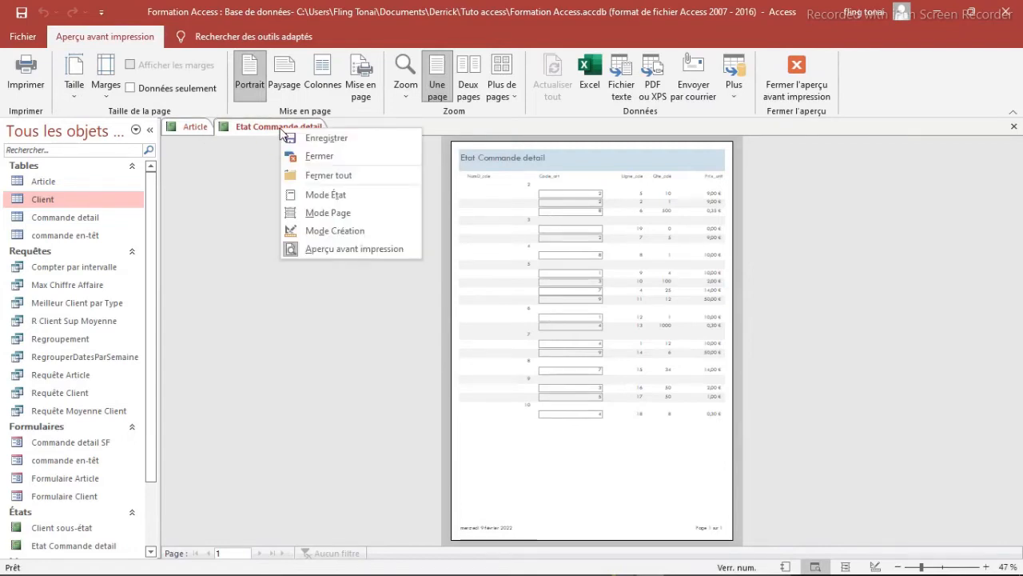
{"action": "left_click", "coordinate": [321, 196]}
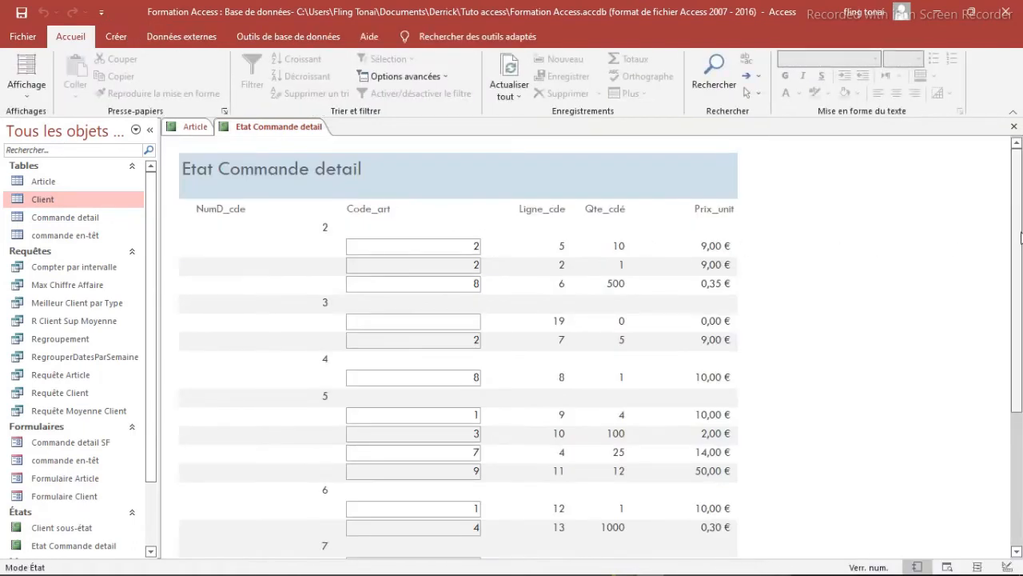
{"action": "scroll", "coordinate": [1020, 236], "scroll_direction": "down", "scroll_amount": 5}
{"action": "scroll", "coordinate": [1020, 287], "scroll_direction": "up", "scroll_amount": 3}
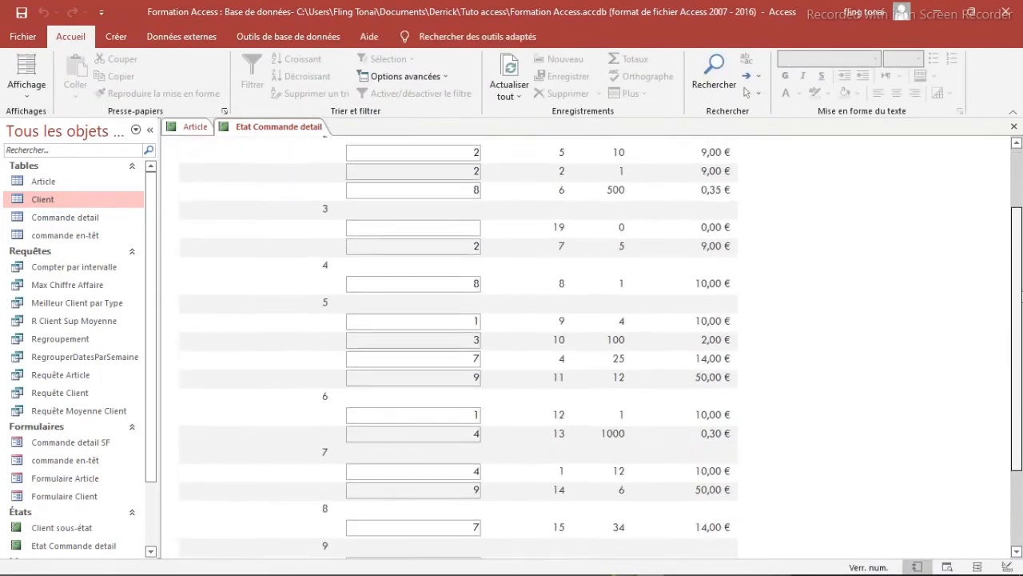
{"action": "scroll", "coordinate": [1016, 276], "scroll_direction": "up", "scroll_amount": 2}
{"action": "left_click_drag", "start_coordinate": [1020, 362], "coordinate": [1018, 201]}
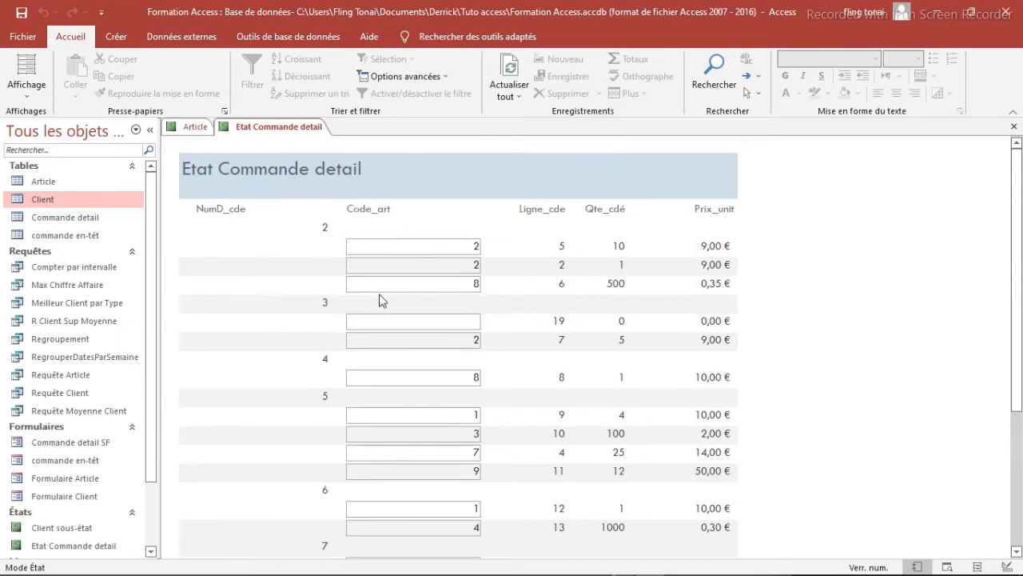
- Open the Etat Commande detail report in Design view (Mode Création) and enlarge its Pied état section to over 6 cm tall
{"action": "right_click", "coordinate": [269, 132]}
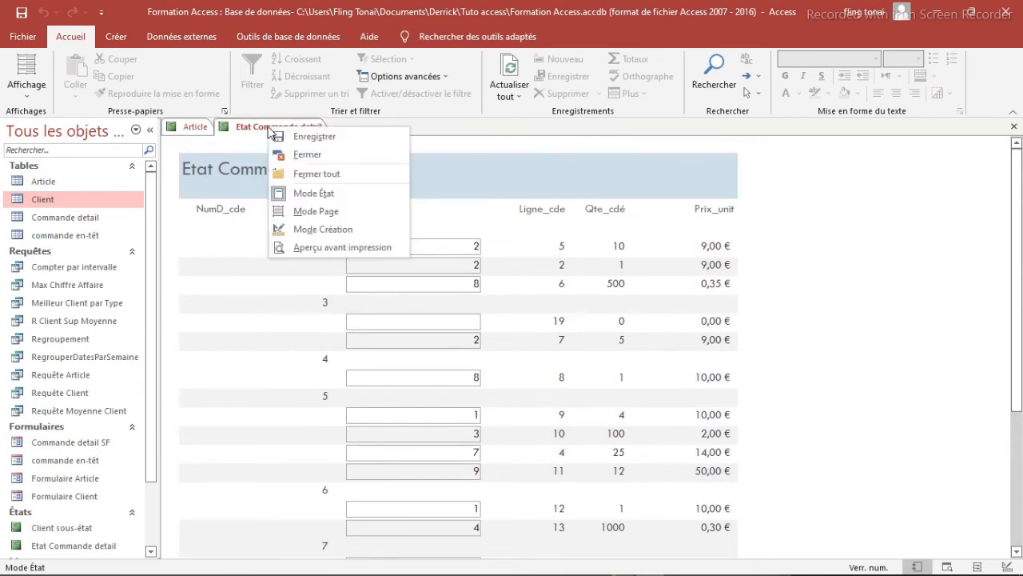
{"action": "left_click", "coordinate": [298, 230]}
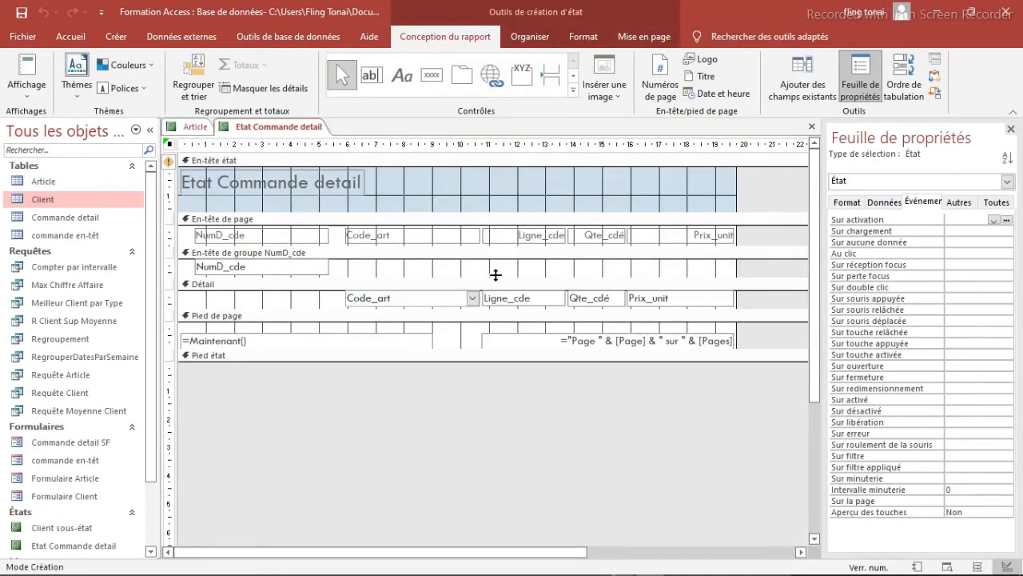
{"action": "left_click_drag", "start_coordinate": [527, 359], "coordinate": [536, 560]}
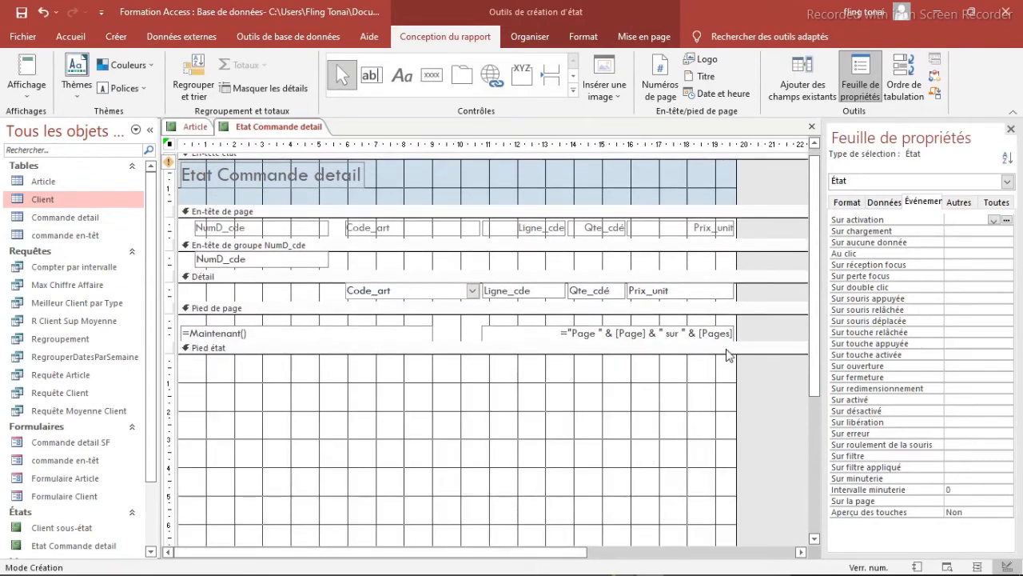
- Enlarge the report's Pied de page section to over 8 cm tall and select its page-number text box
{"action": "left_click_drag", "start_coordinate": [732, 341], "coordinate": [744, 571]}
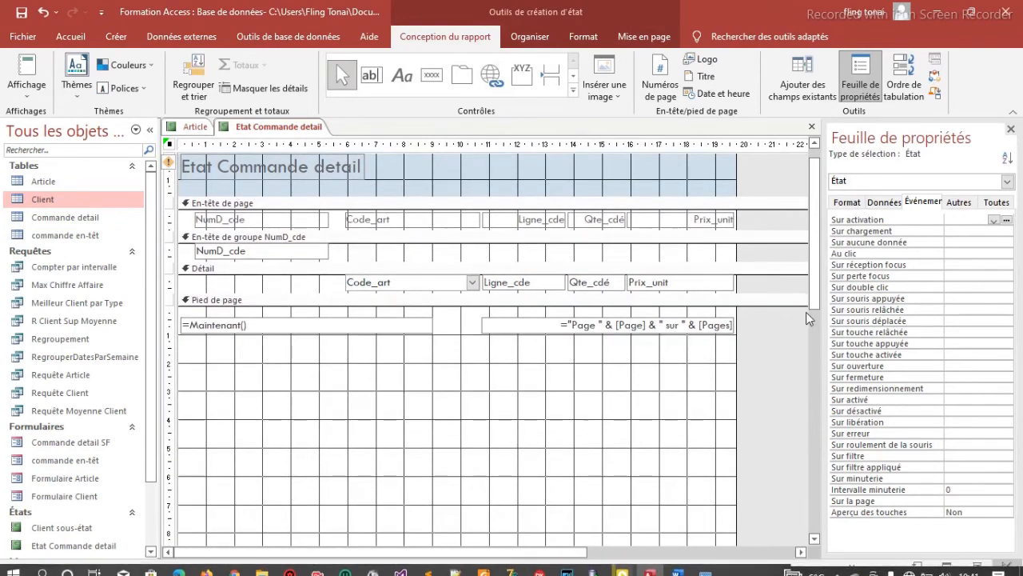
{"action": "scroll", "coordinate": [806, 288], "scroll_direction": "up", "scroll_amount": 2}
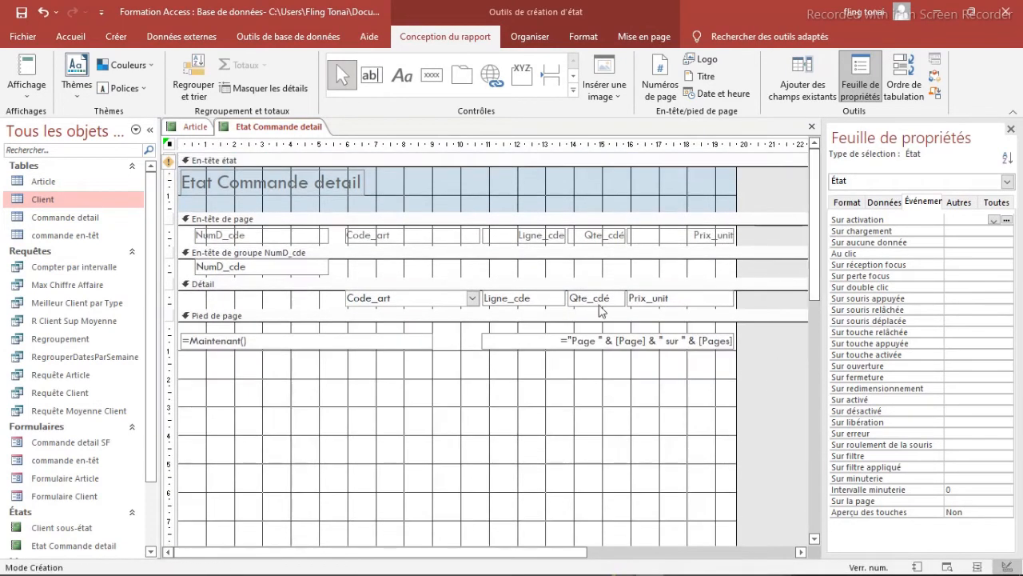
{"action": "left_click", "coordinate": [607, 342]}
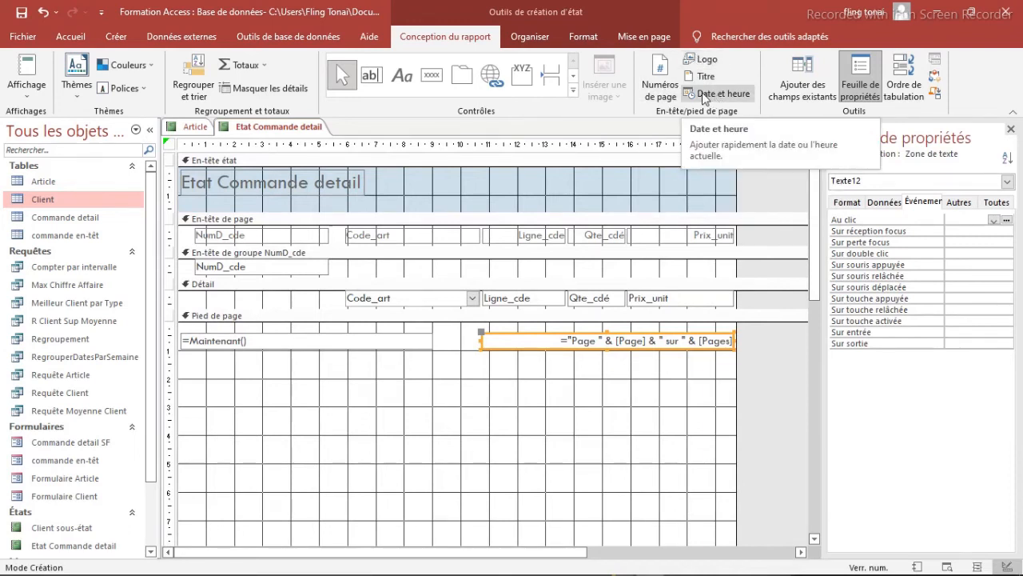
{"action": "left_click", "coordinate": [573, 91]}
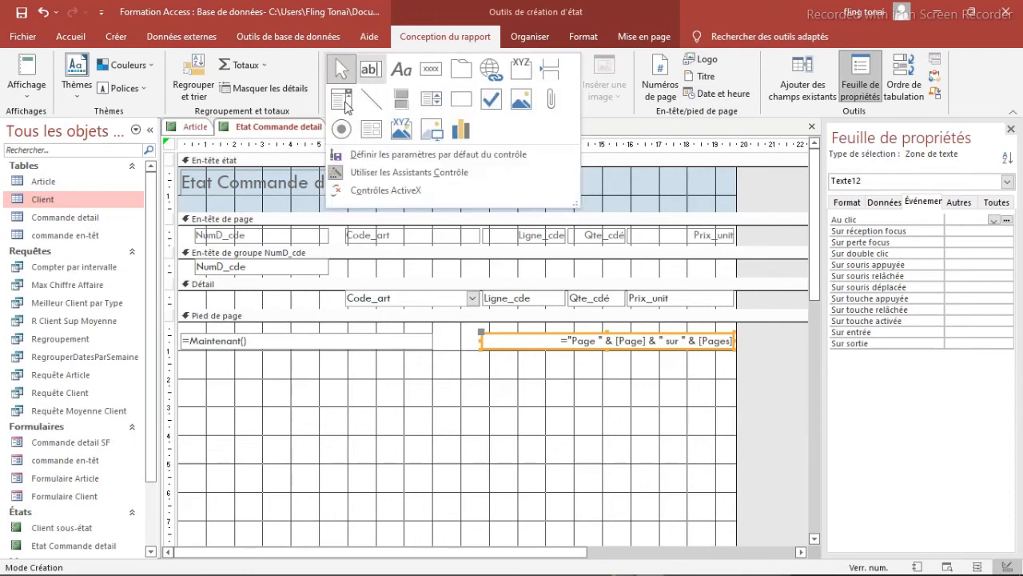
{"action": "left_click", "coordinate": [376, 397]}
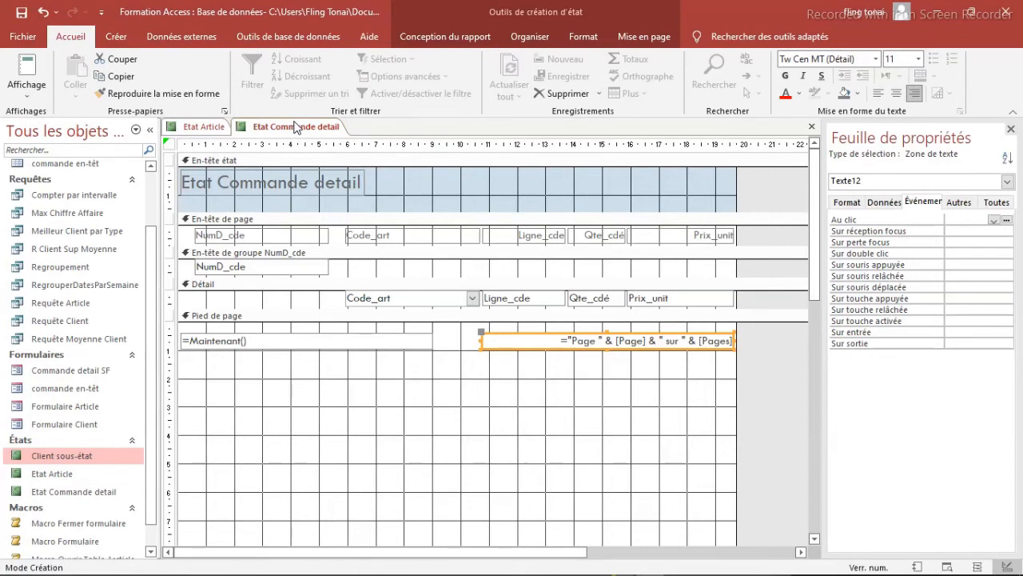
- Open the Formulaire Article form and switch it to Design view (Mode Création)
{"action": "left_click_drag", "start_coordinate": [153, 260], "coordinate": [146, 296]}
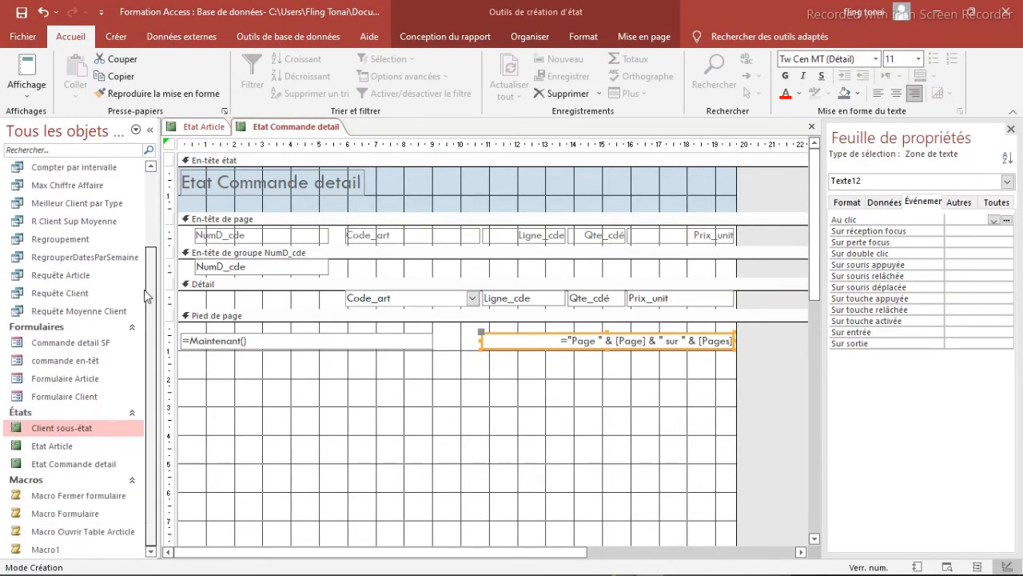
{"action": "left_click", "coordinate": [142, 291]}
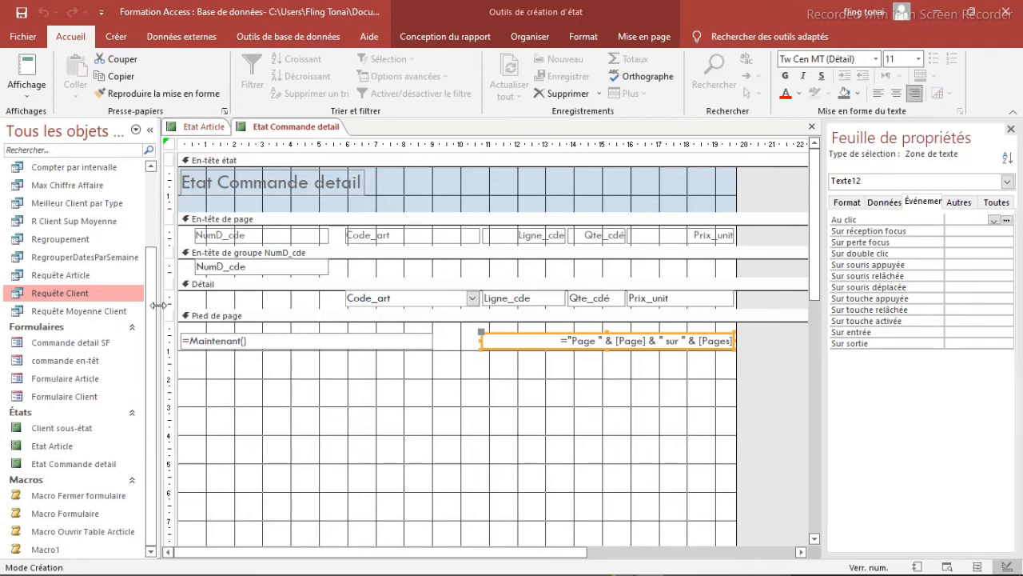
{"action": "left_click", "coordinate": [62, 381]}
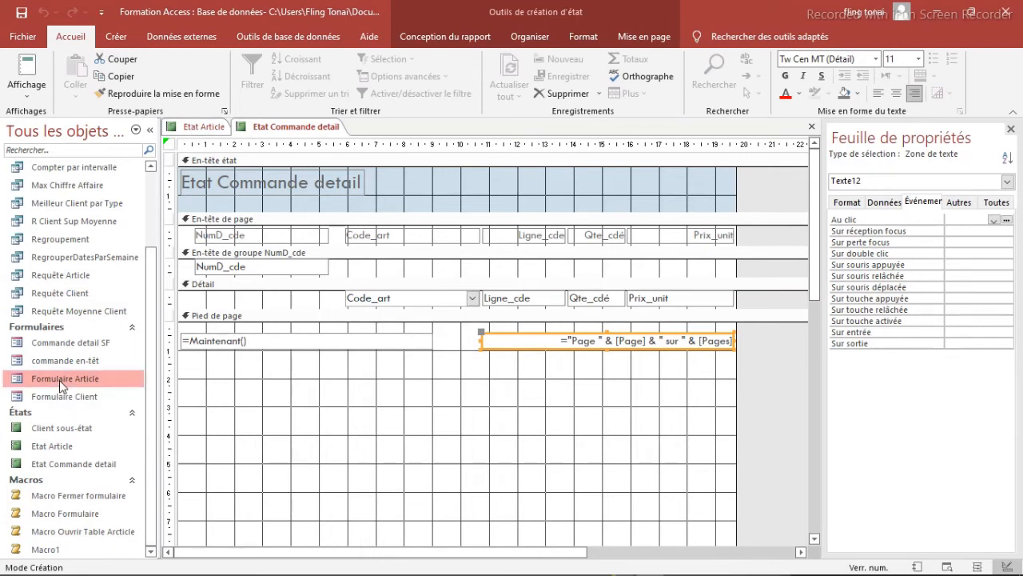
{"action": "double_click", "coordinate": [59, 379]}
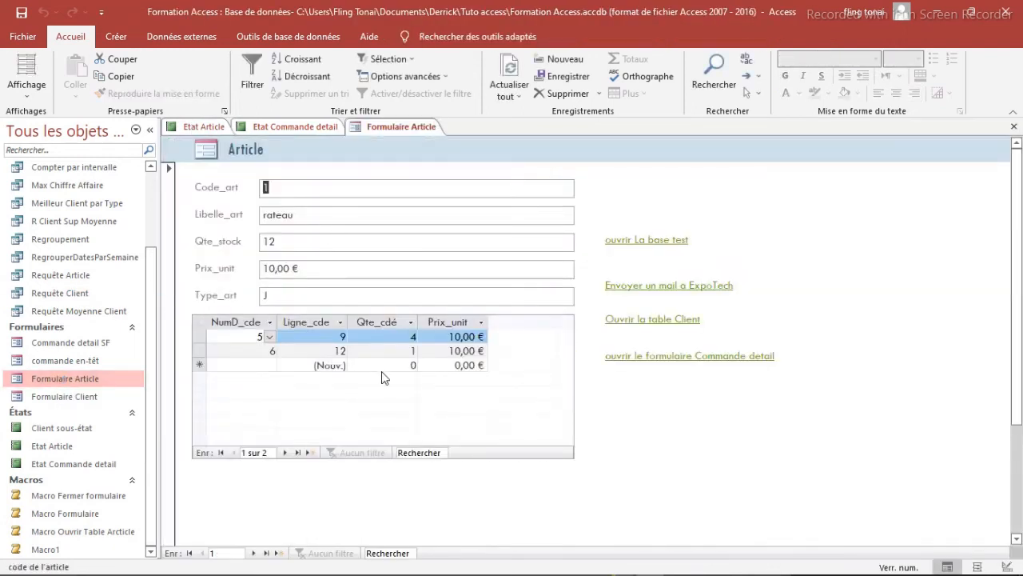
{"action": "left_click", "coordinate": [27, 92]}
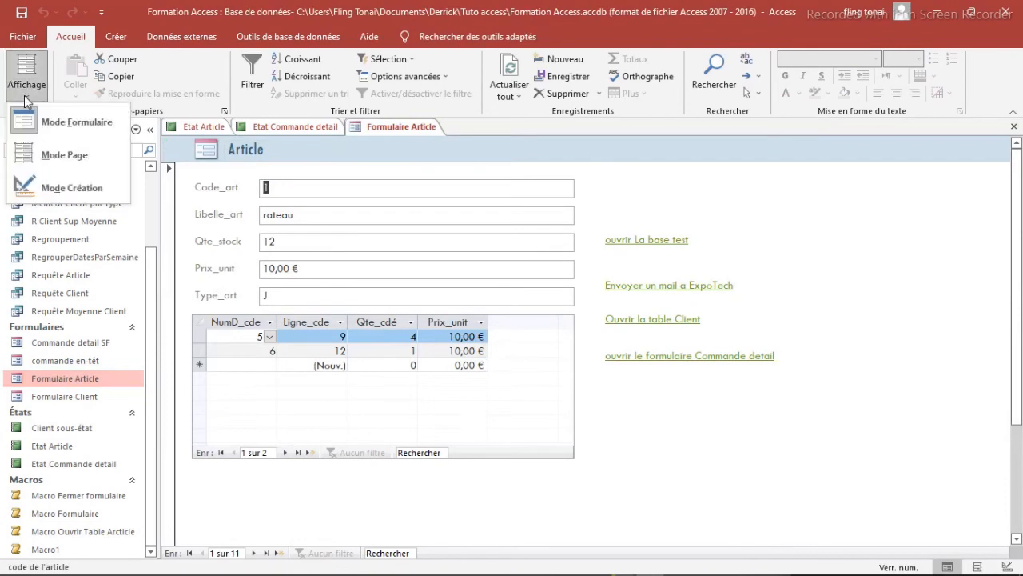
{"action": "left_click", "coordinate": [62, 200]}
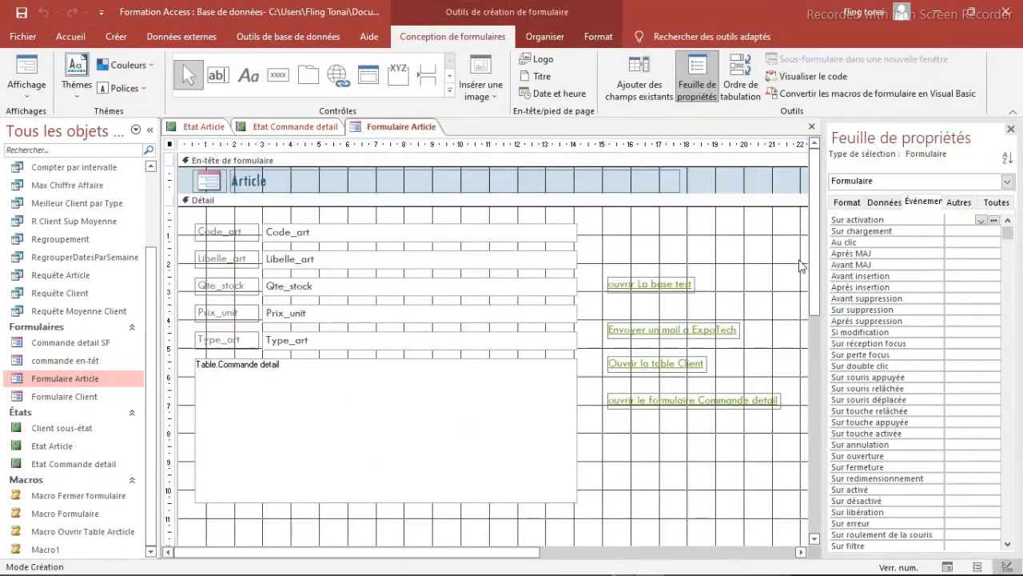
- Add a command button below the Commande detail subform, using the Aperçu d'un état action on the Etat Article report
{"action": "scroll", "coordinate": [470, 138], "scroll_direction": "down", "scroll_amount": 5}
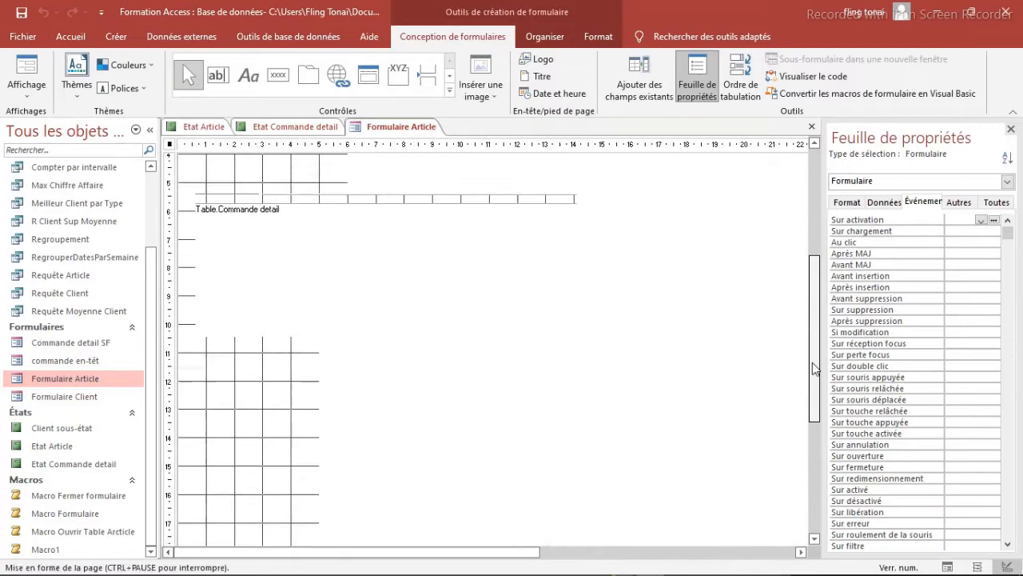
{"action": "left_click", "coordinate": [279, 75]}
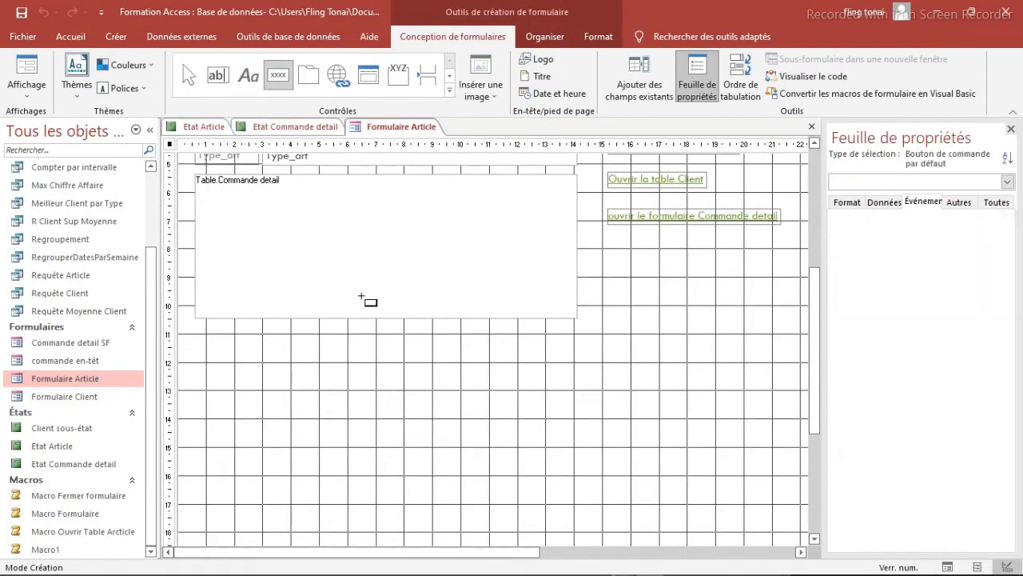
{"action": "left_click", "coordinate": [305, 402]}
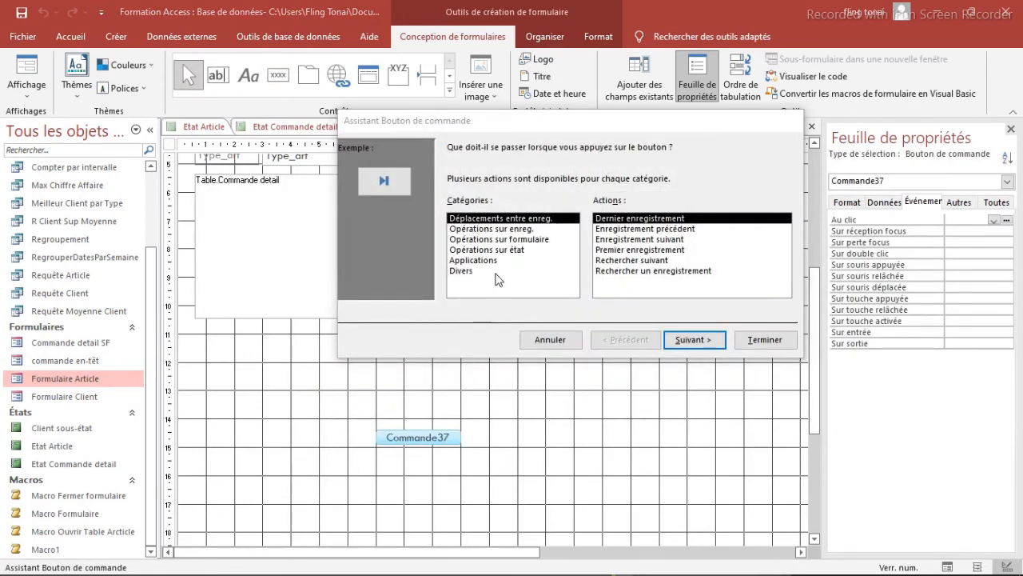
{"action": "left_click", "coordinate": [486, 251]}
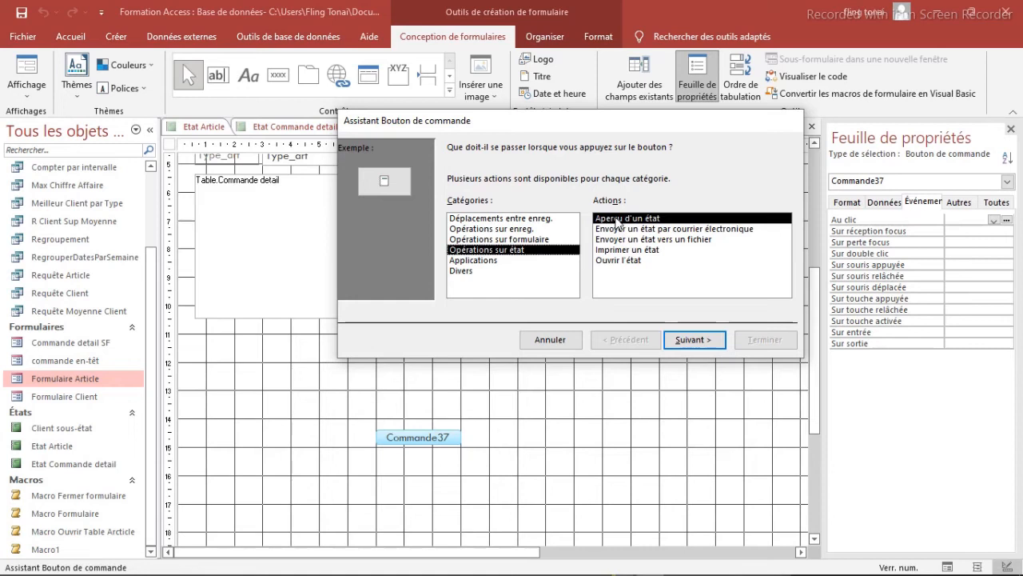
{"action": "left_click", "coordinate": [692, 340]}
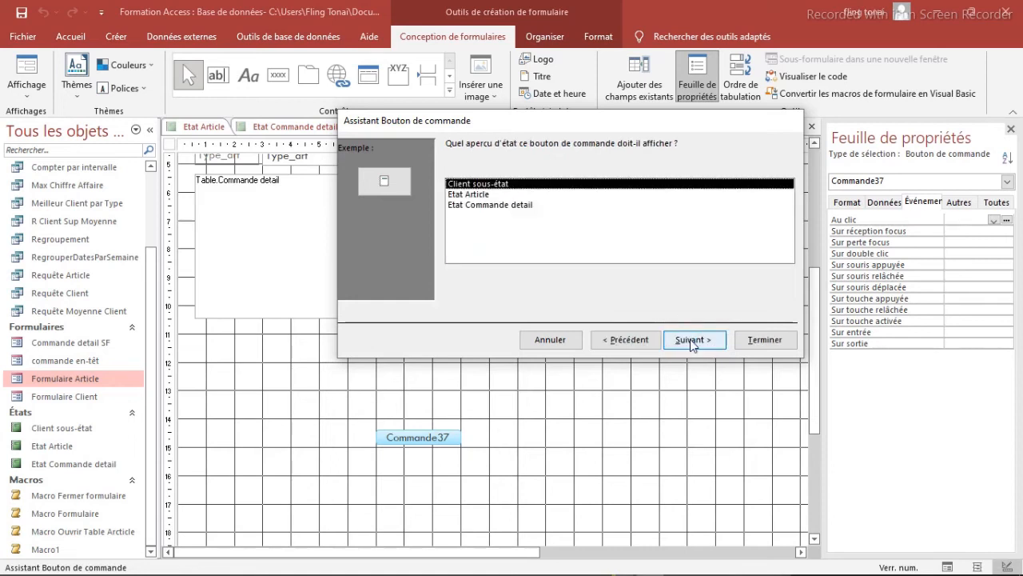
{"action": "left_click", "coordinate": [476, 196]}
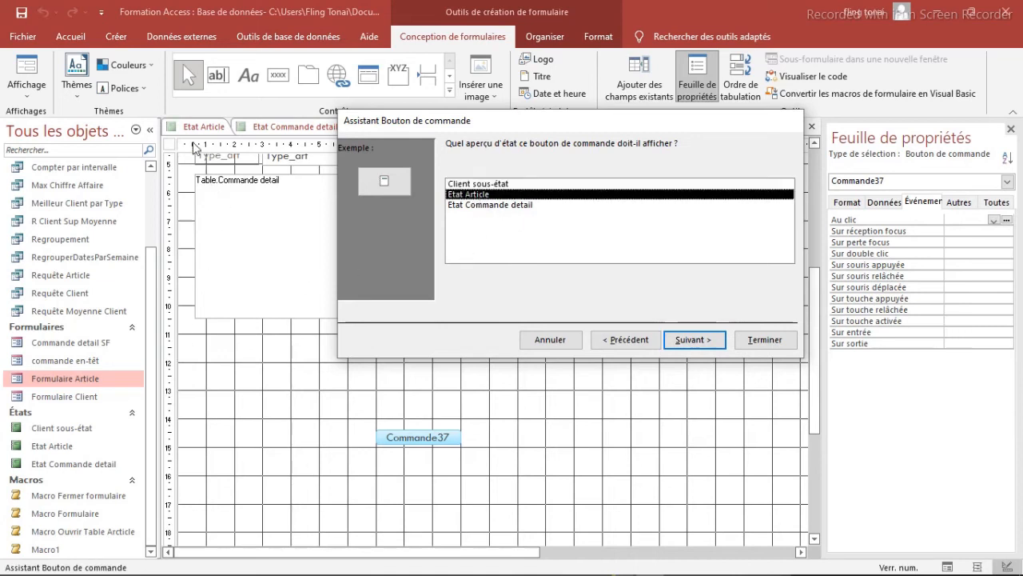
{"action": "left_click", "coordinate": [699, 342]}
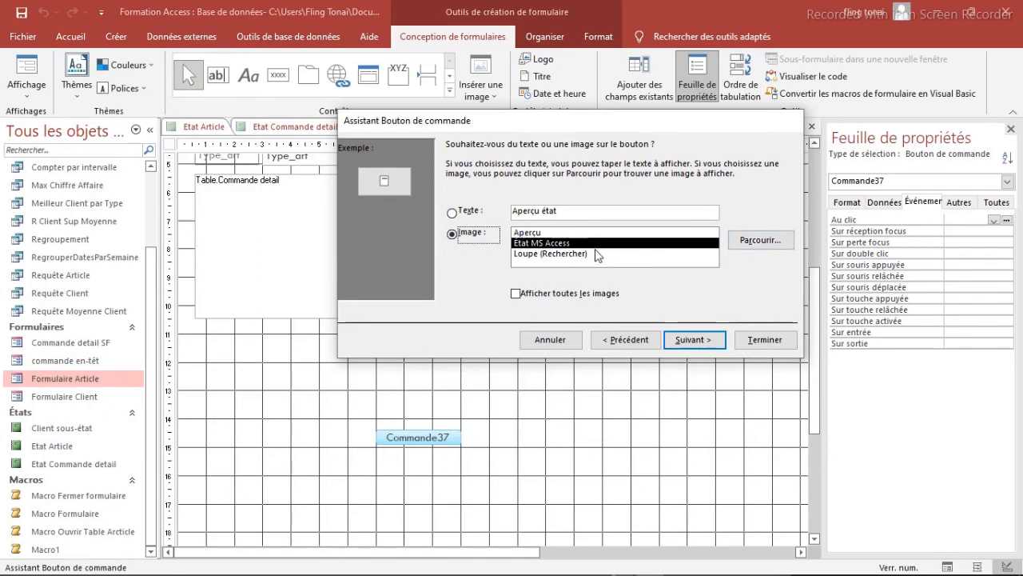
- Show the text "Aperçu état" on the button, name it Imprimer and finish the command button wizard
{"action": "left_click", "coordinate": [567, 211]}
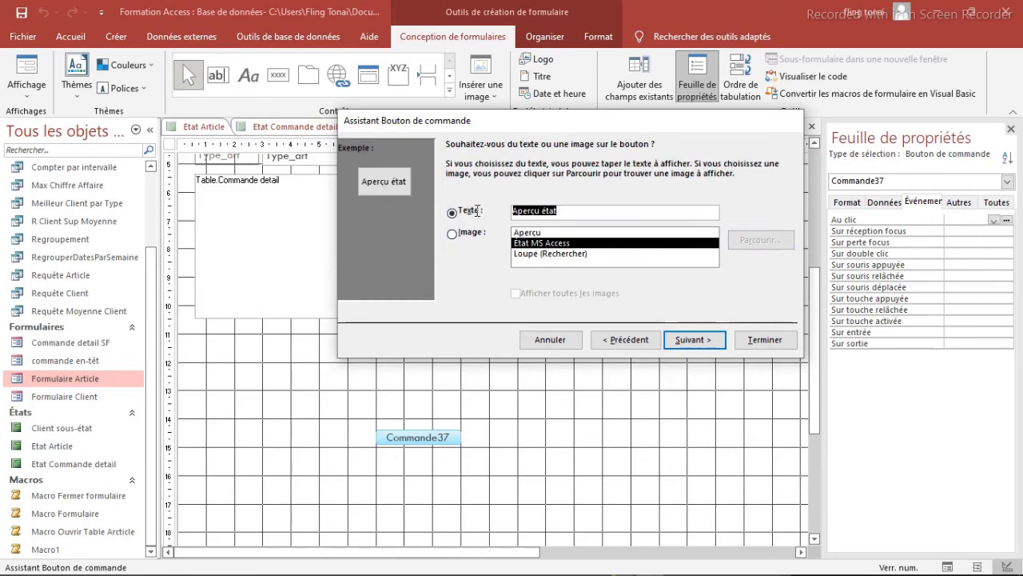
{"action": "left_click", "coordinate": [685, 339]}
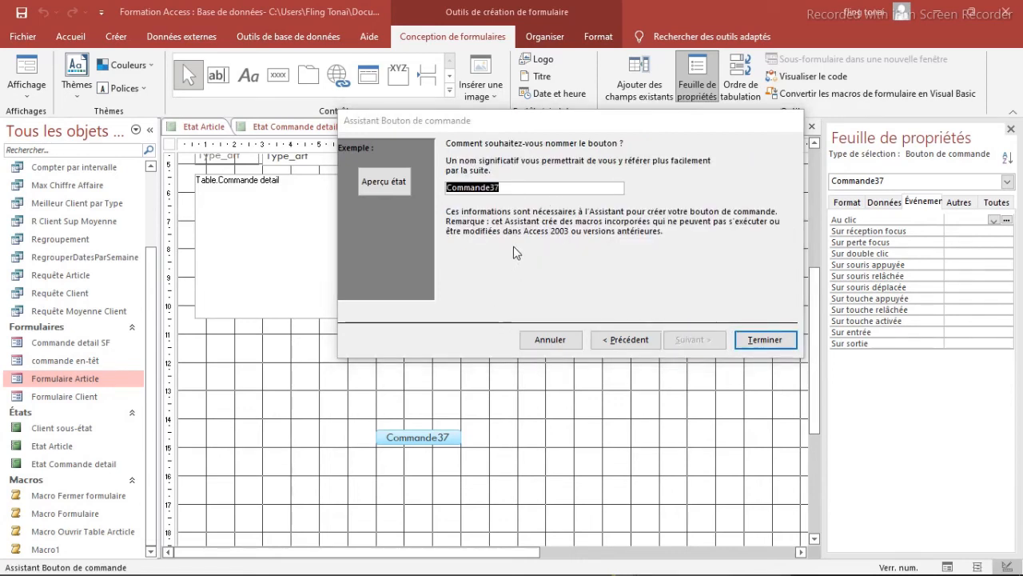
{"action": "left_click", "coordinate": [506, 187]}
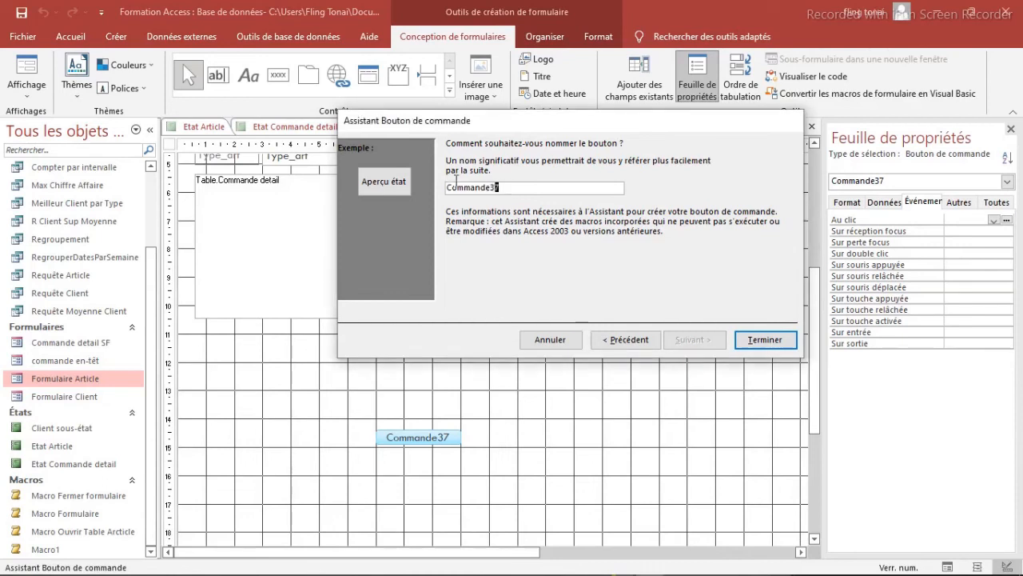
{"action": "key", "text": "shift+Home"}
{"action": "type", "text": "I"}
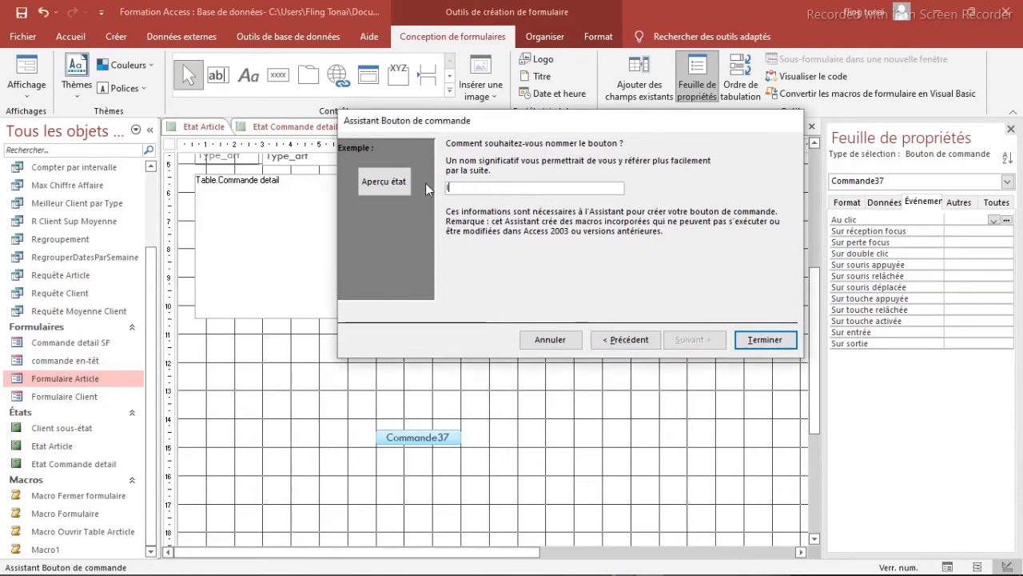
{"action": "type", "text": "mprimer"}
{"action": "left_click", "coordinate": [763, 339]}
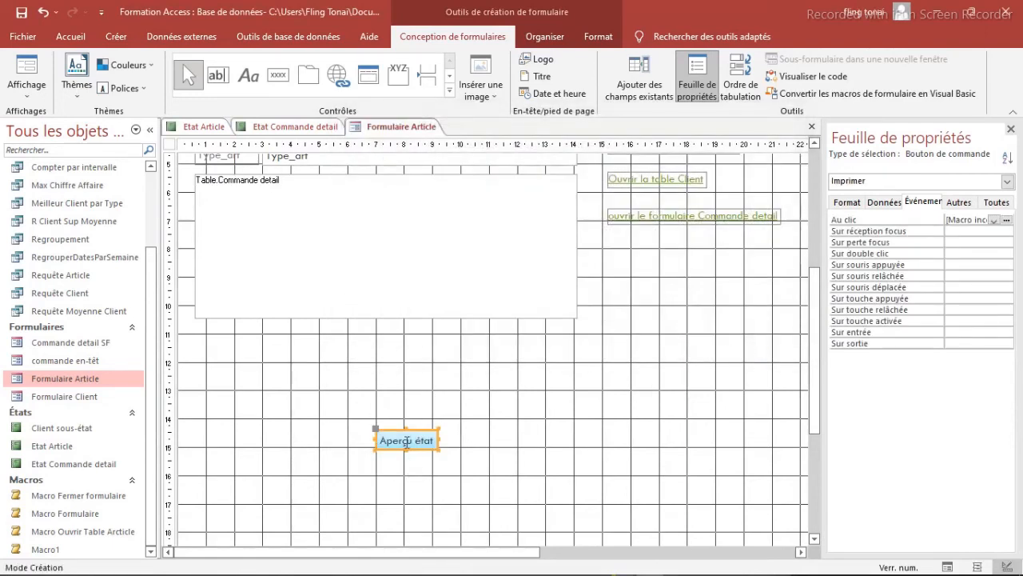
- Switch Formulaire Article to Form view (Mode Formulaire) and test its Aperçu état button
{"action": "left_click", "coordinate": [31, 94]}
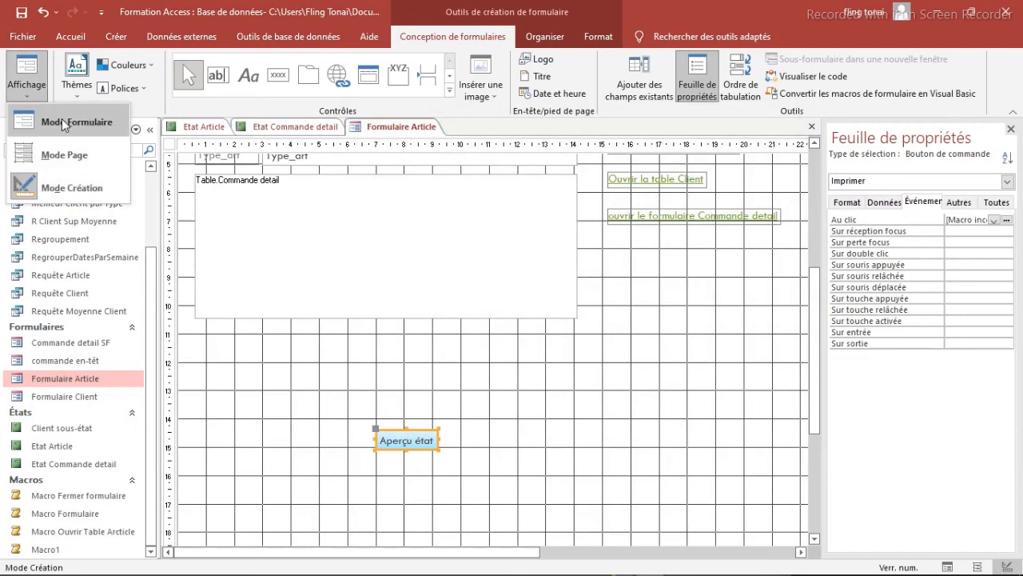
{"action": "left_click", "coordinate": [69, 126]}
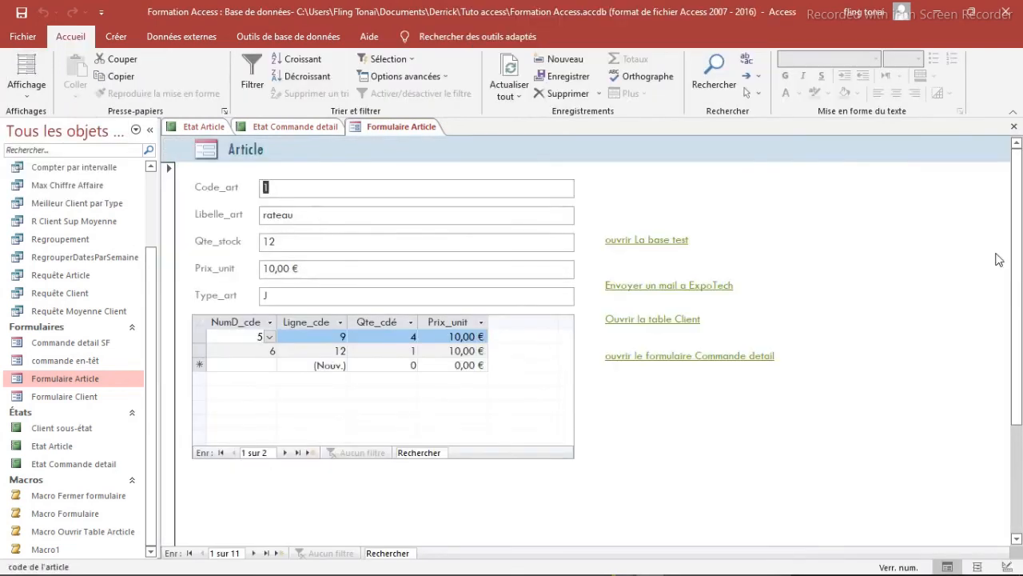
{"action": "scroll", "coordinate": [1018, 254], "scroll_direction": "down", "scroll_amount": 3}
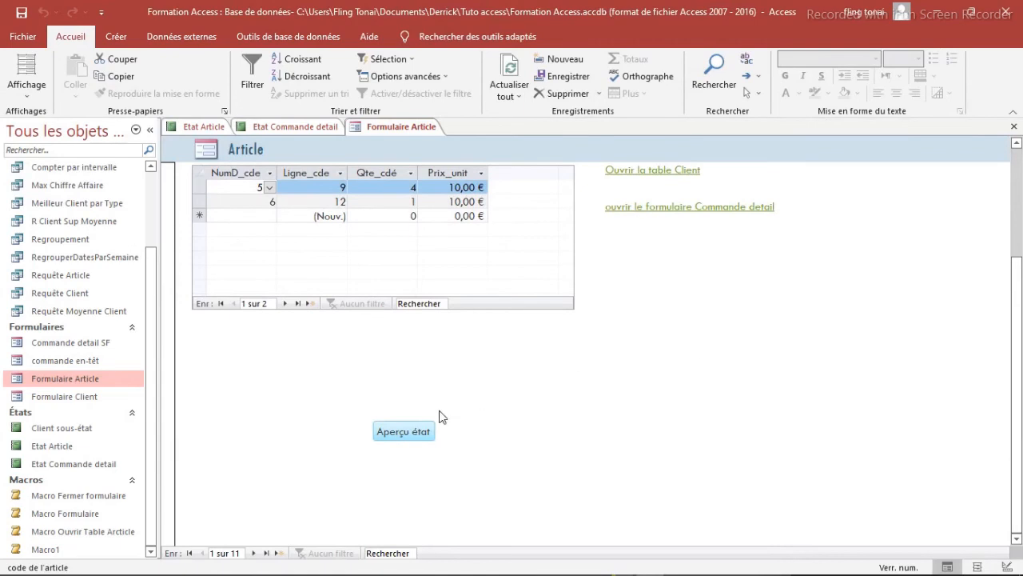
{"action": "left_click", "coordinate": [404, 433]}
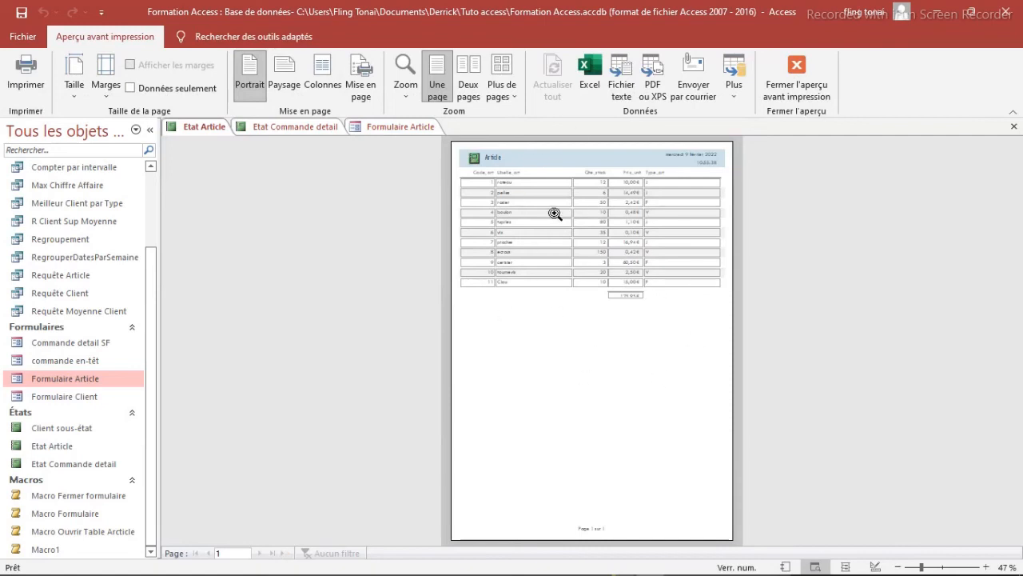
- Examine the Etat Article print preview at 100 %, then view its print settings and cancel without printing
{"action": "left_click", "coordinate": [555, 287]}
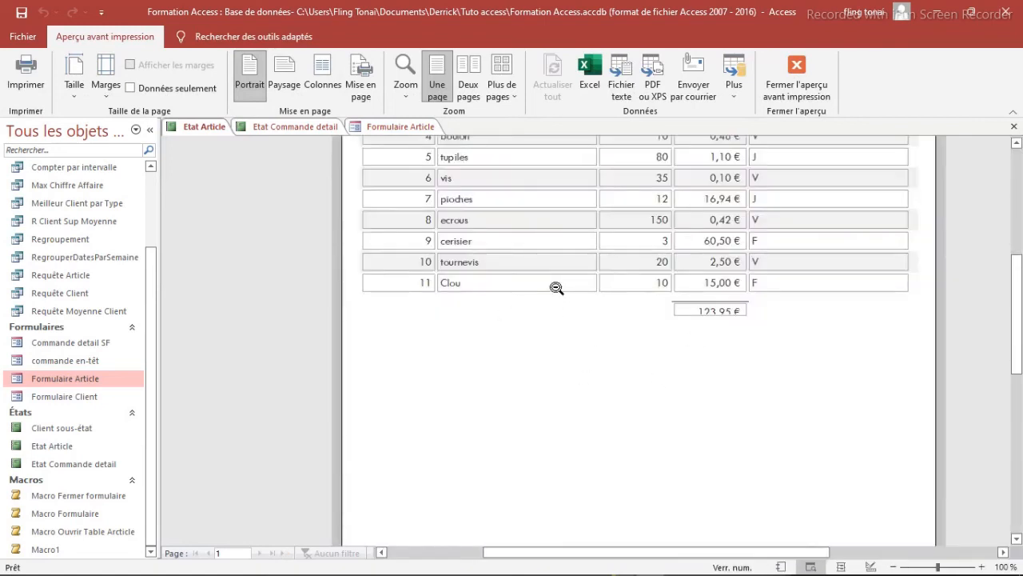
{"action": "left_click_drag", "start_coordinate": [1022, 316], "coordinate": [1020, 257]}
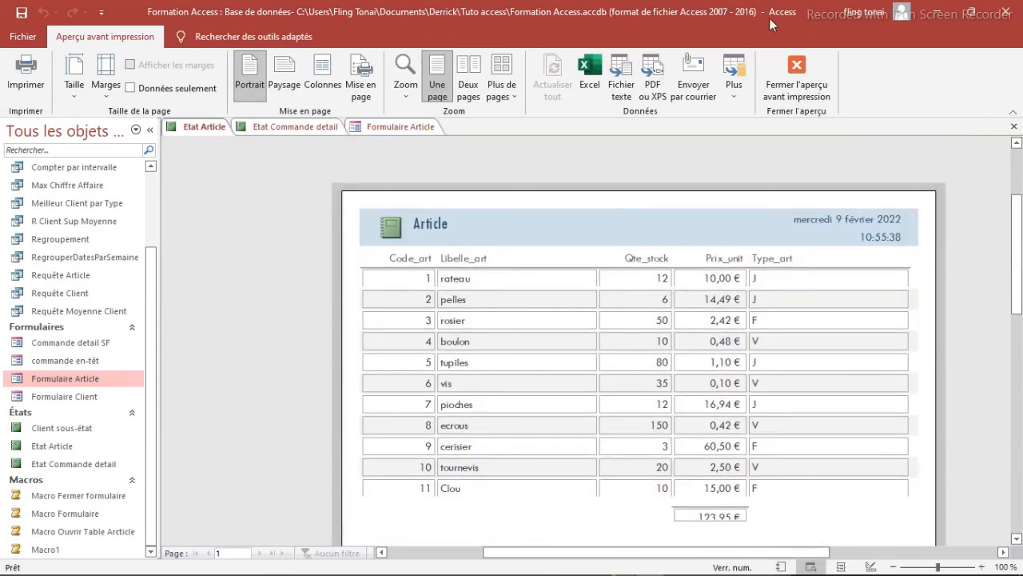
{"action": "mouse_move", "coordinate": [1021, 244]}
{"action": "left_mouse_down"}
{"action": "mouse_move", "coordinate": [1021, 346]}
{"action": "mouse_move", "coordinate": [1022, 211]}
{"action": "mouse_move", "coordinate": [1022, 244]}
{"action": "left_mouse_up"}
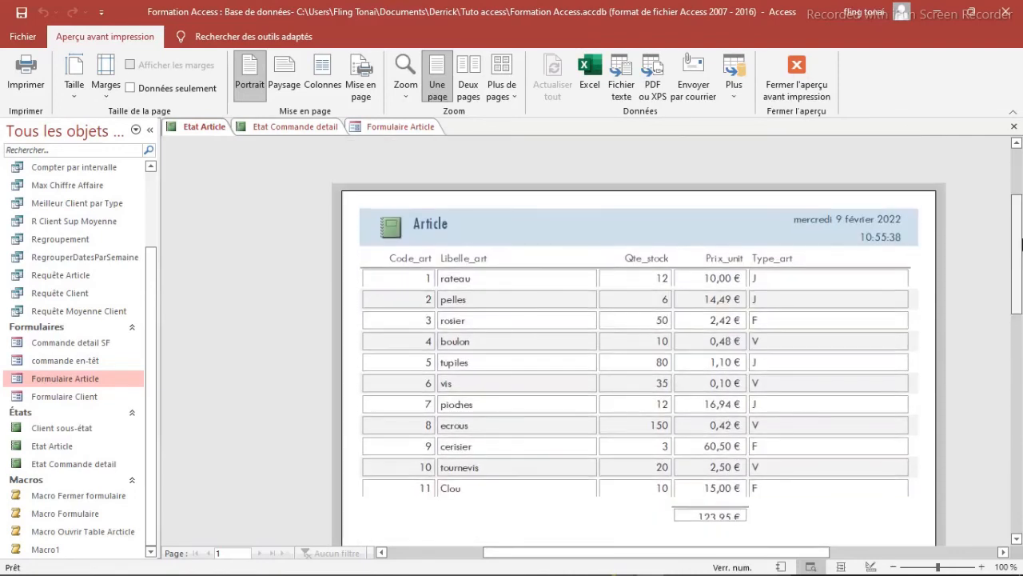
{"action": "left_click", "coordinate": [25, 75]}
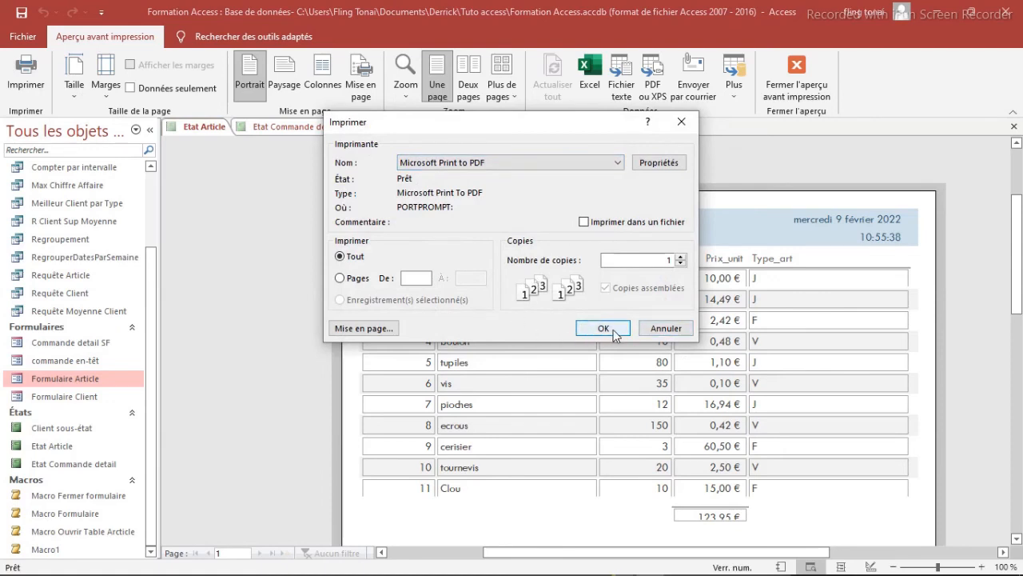
{"action": "left_click", "coordinate": [670, 330]}
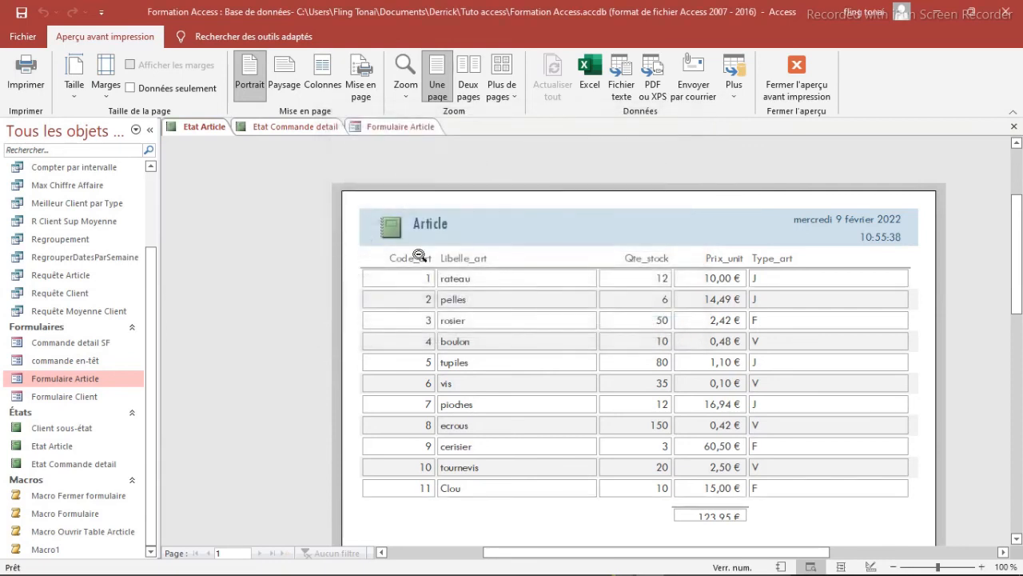
- Return to Formulaire Article and reopen it in Design view (Mode Création)
{"action": "left_click", "coordinate": [390, 127]}
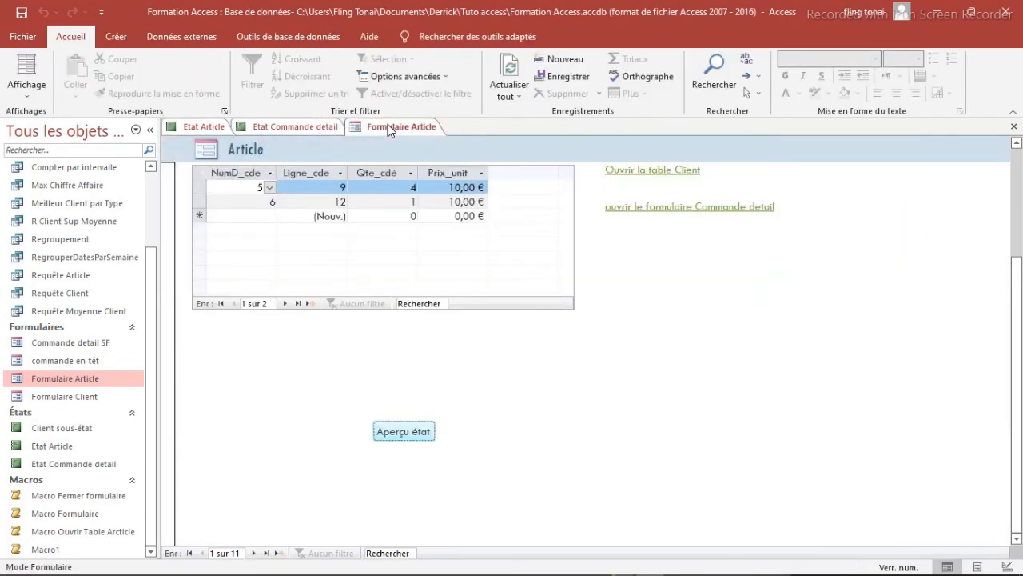
{"action": "left_click", "coordinate": [26, 98]}
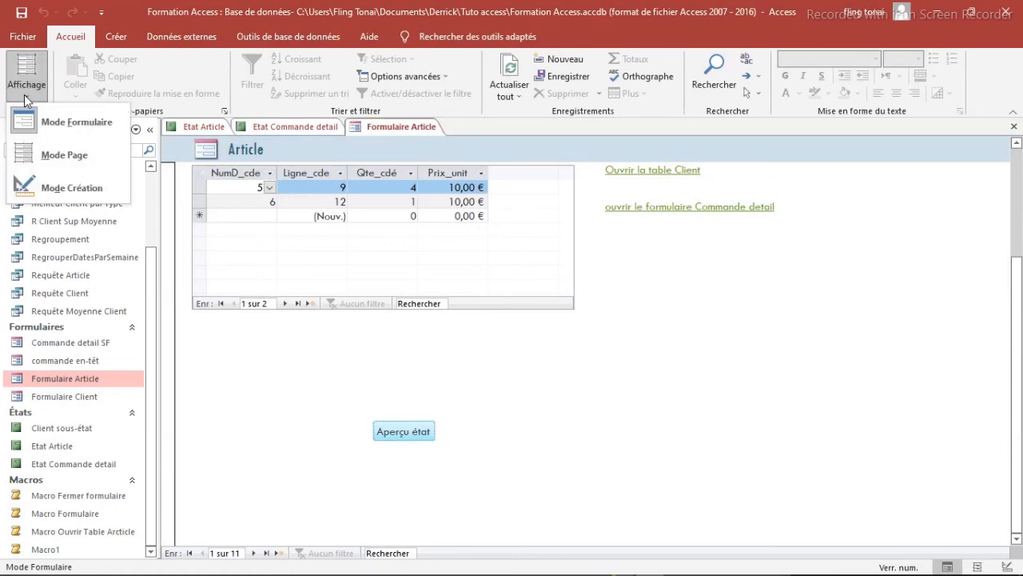
{"action": "left_click", "coordinate": [64, 183]}
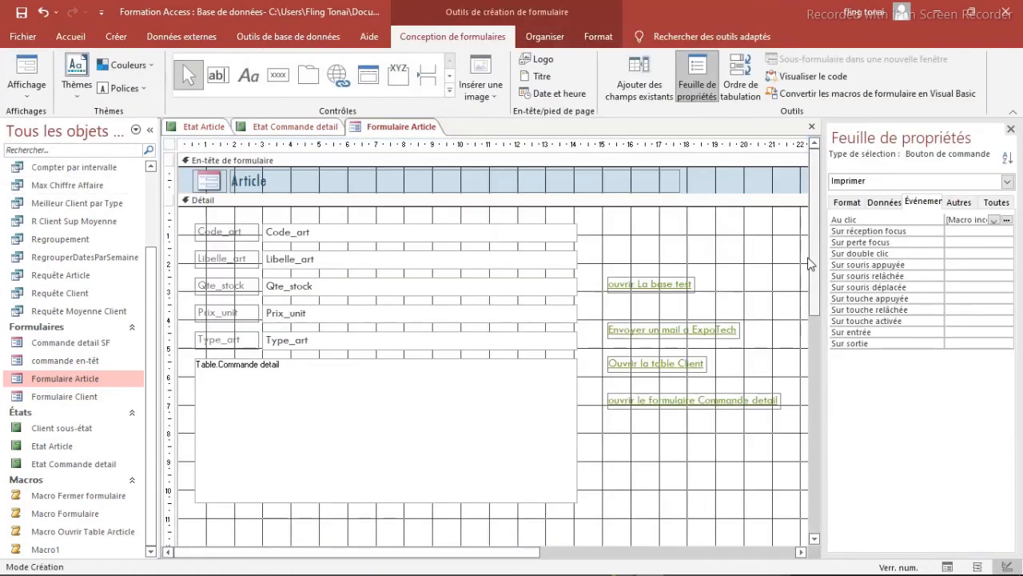
- Draw a command button left of the Aperçu état button, try the Opérations sur état action Imprimer un état, and cancel the wizard
{"action": "left_click_drag", "start_coordinate": [816, 266], "coordinate": [809, 383]}
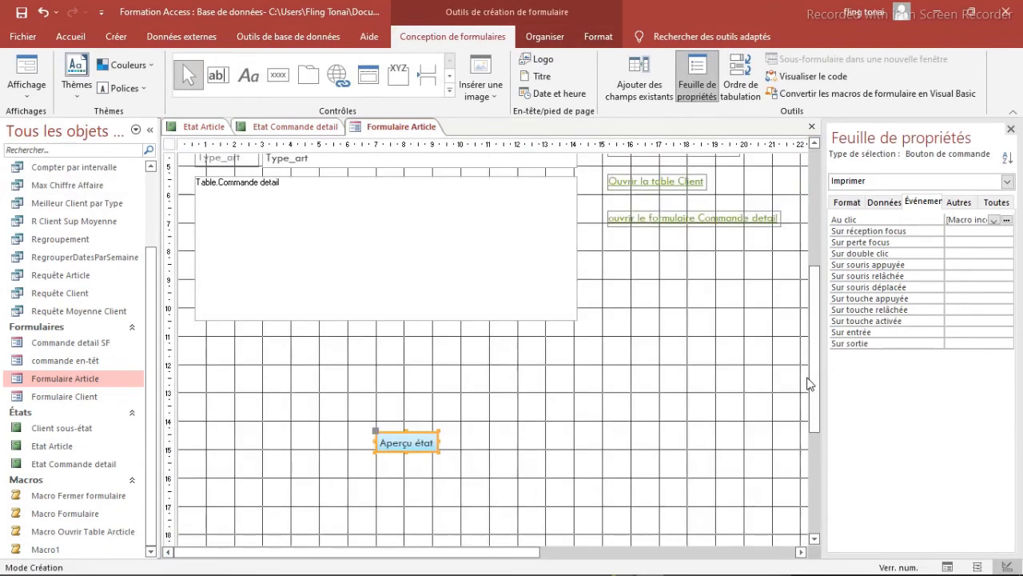
{"action": "left_click", "coordinate": [278, 75]}
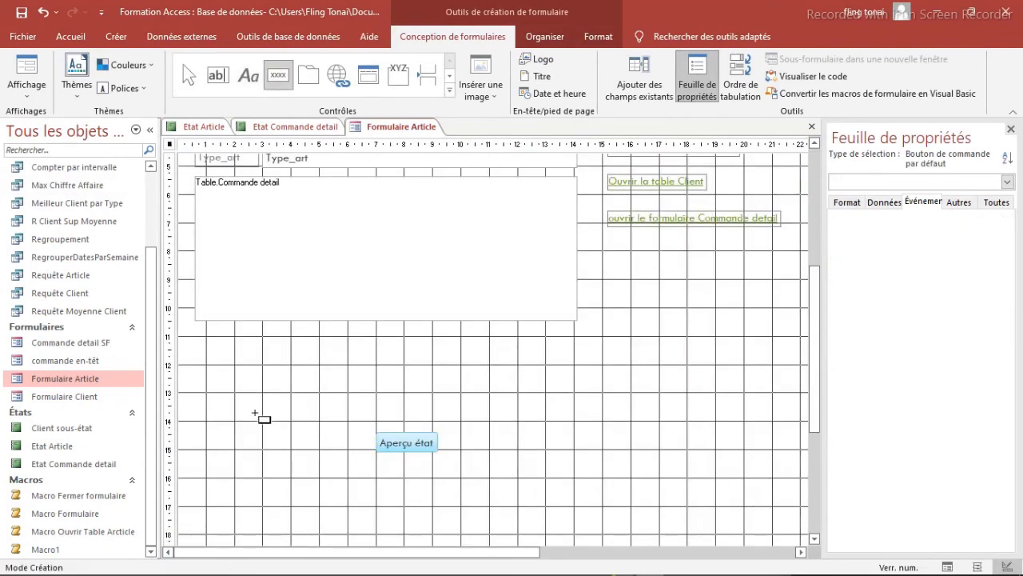
{"action": "left_click_drag", "start_coordinate": [256, 431], "coordinate": [342, 446]}
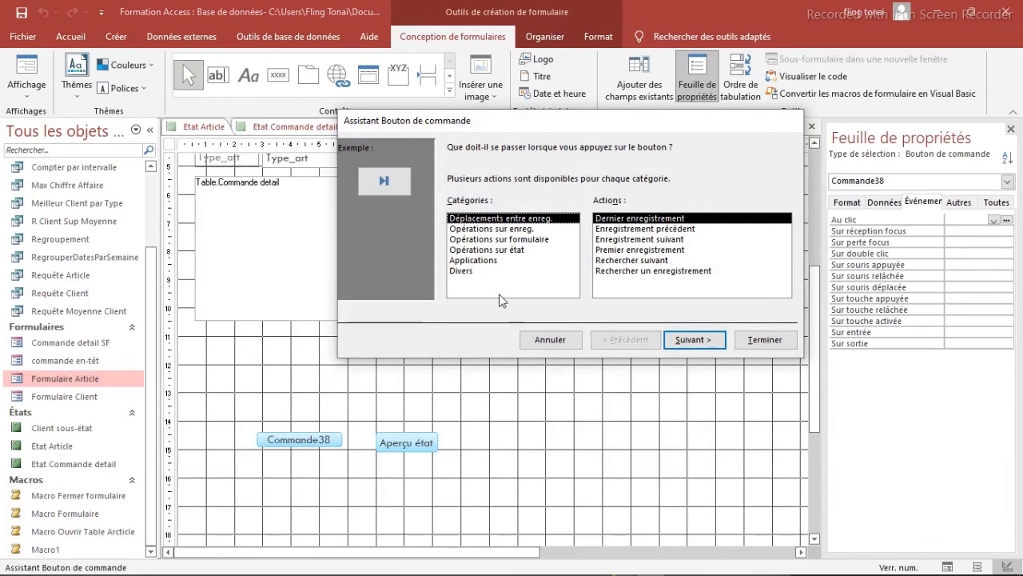
{"action": "left_click", "coordinate": [479, 251]}
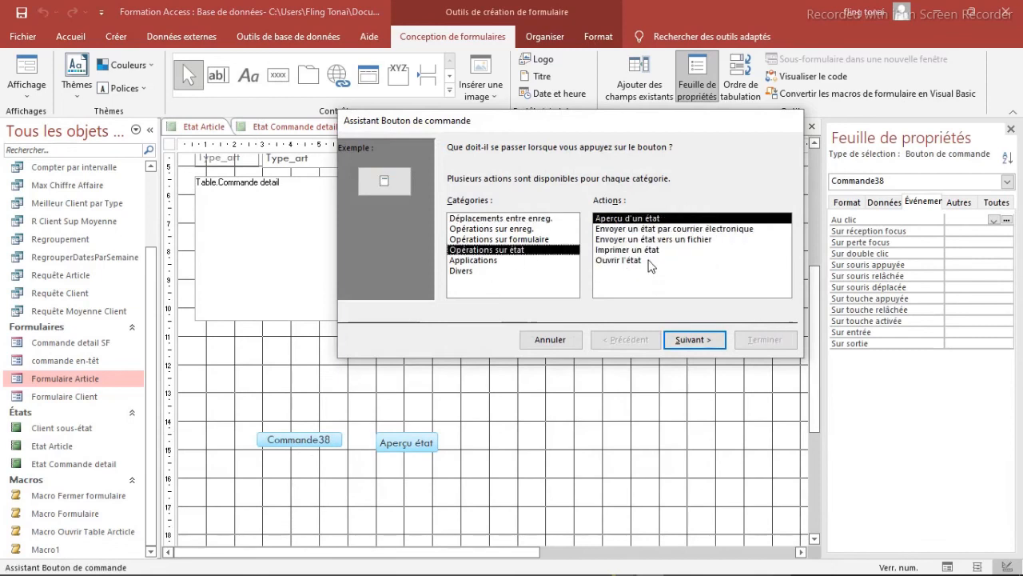
{"action": "left_click", "coordinate": [632, 250]}
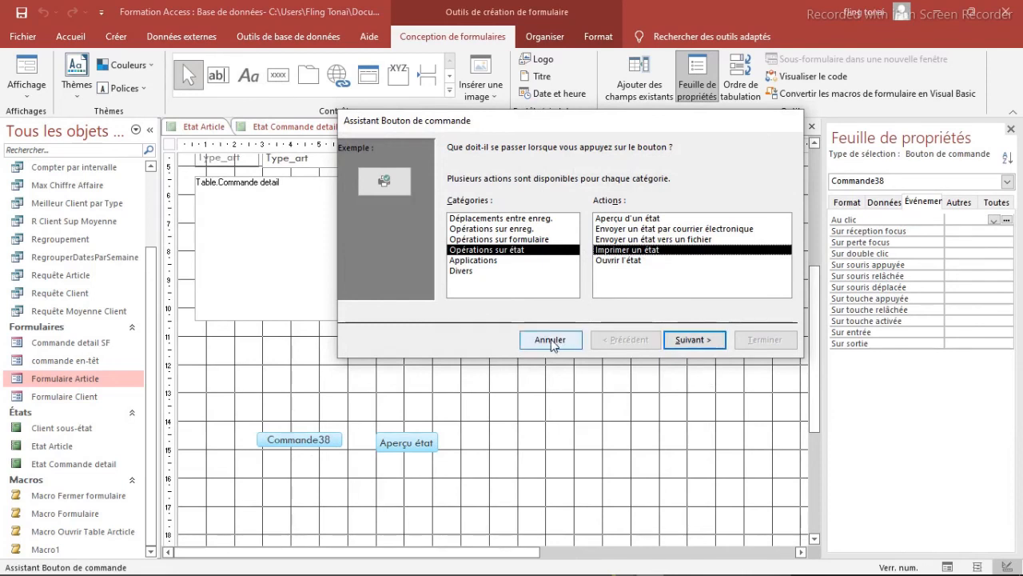
{"action": "left_click", "coordinate": [268, 425]}
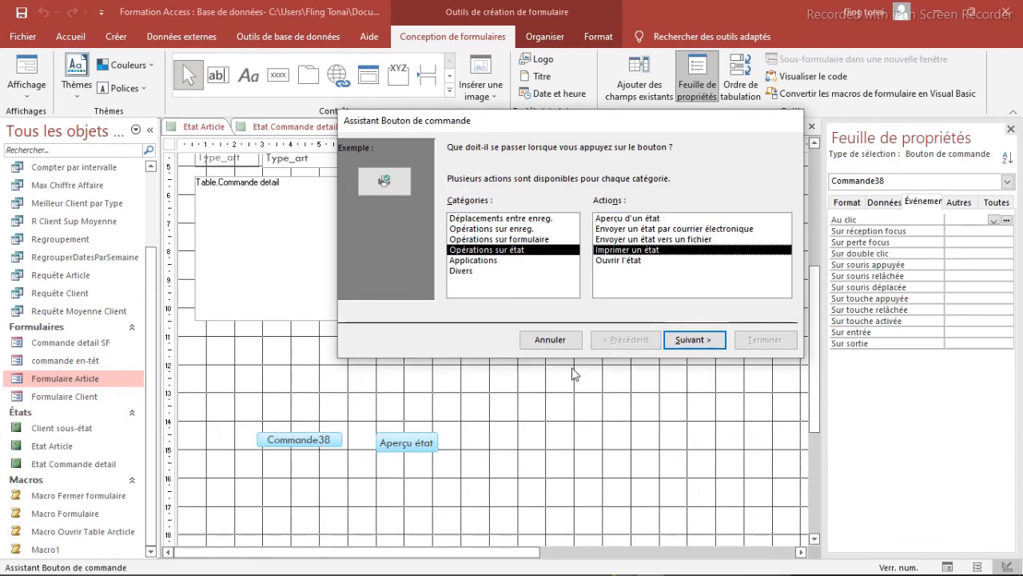
{"action": "left_click", "coordinate": [526, 339]}
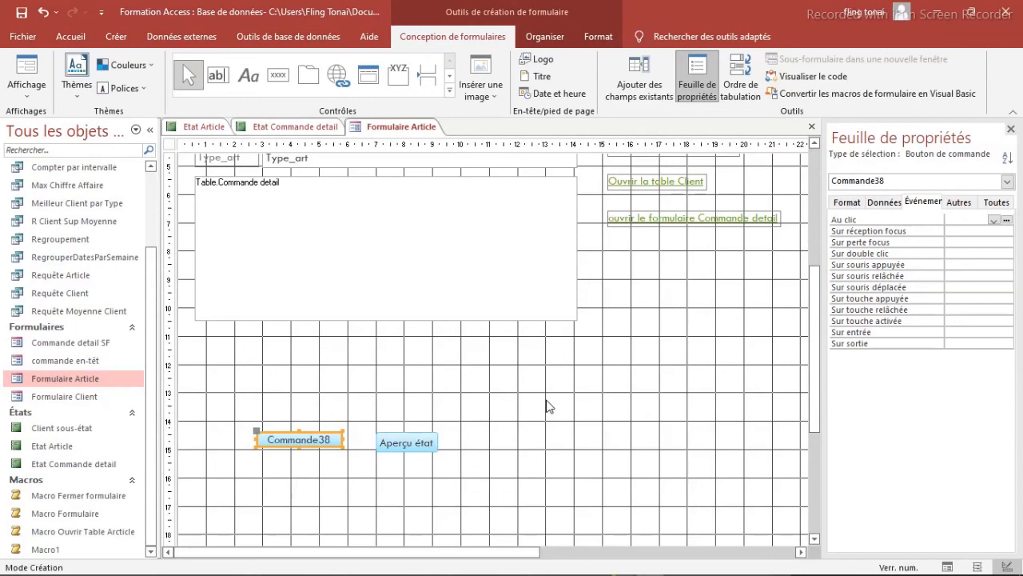
- Move the Aperçu état button slightly closer to the new command button, aligning it with that button
{"action": "left_click_drag", "start_coordinate": [410, 440], "coordinate": [398, 440]}
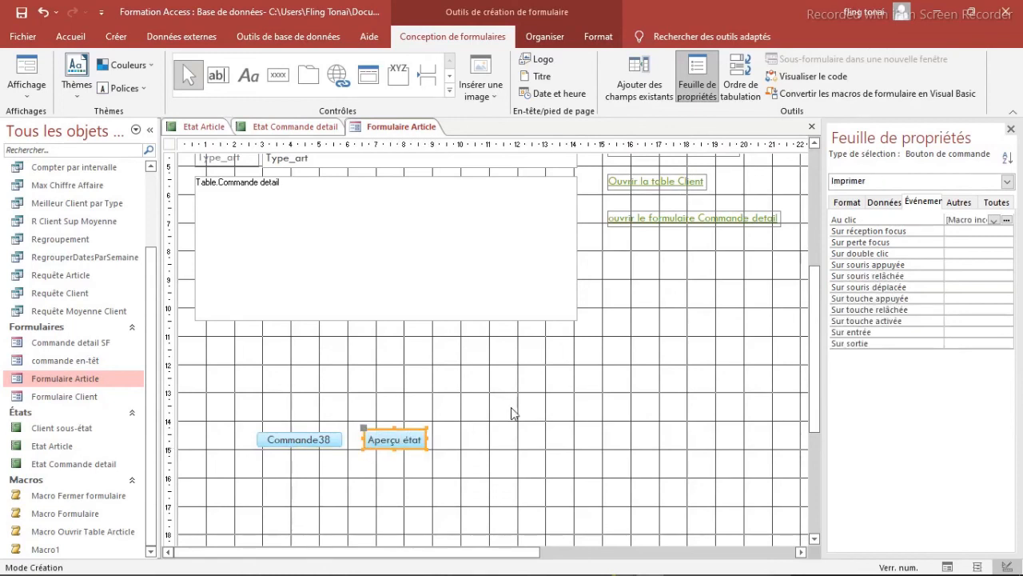